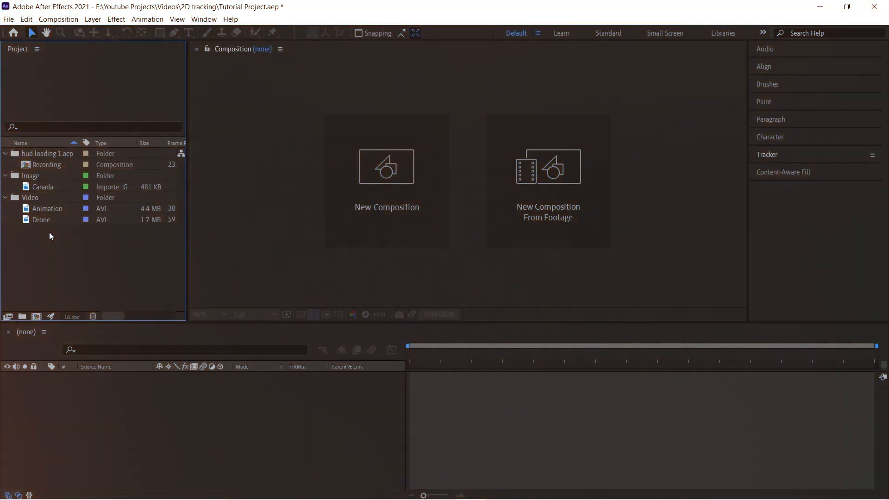
Create a new composition from the Drone footage.
click(50, 218)
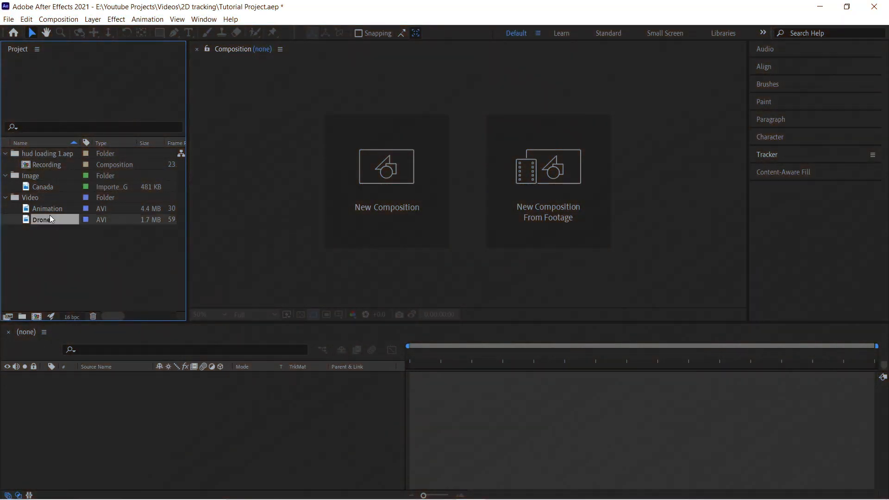
drag(50, 218, 150, 404)
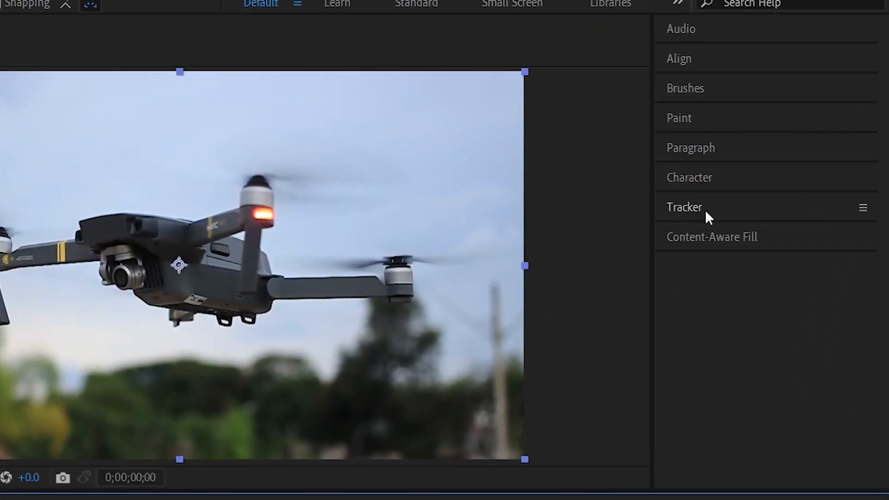
Show the expanded Tracker controls and select the Drone layer in the timeline.
click(746, 169)
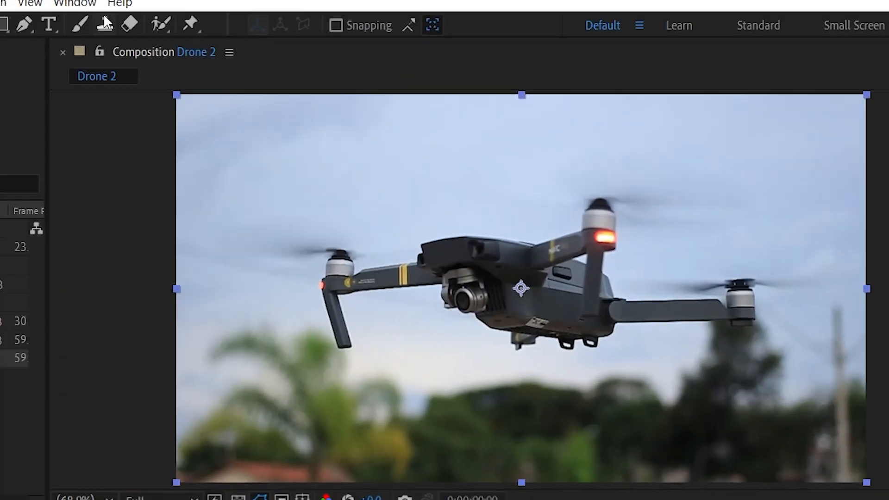
click(250, 14)
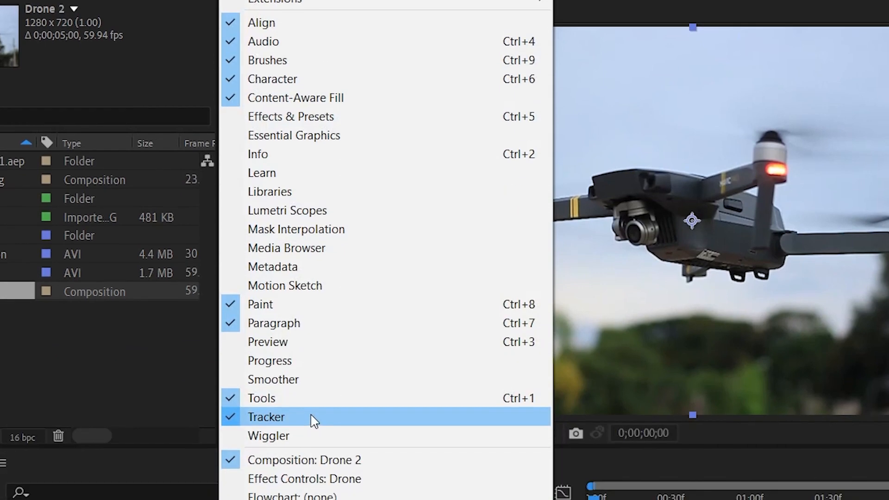
click(311, 416)
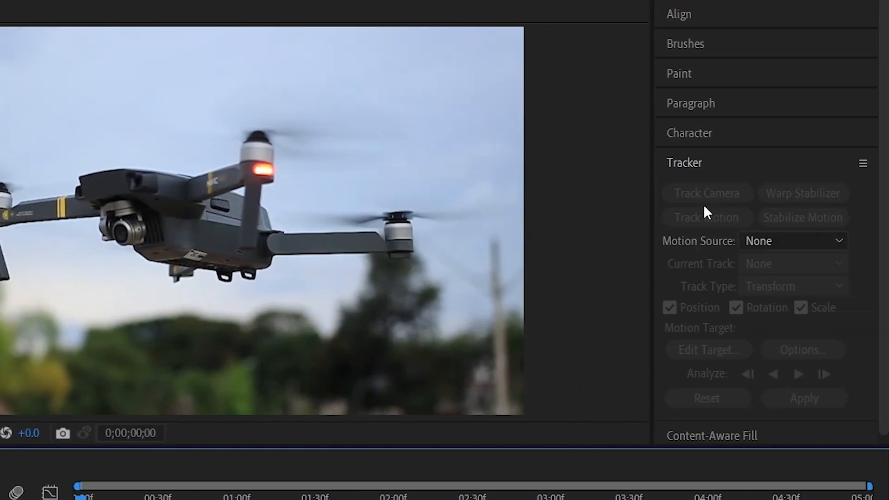
click(354, 499)
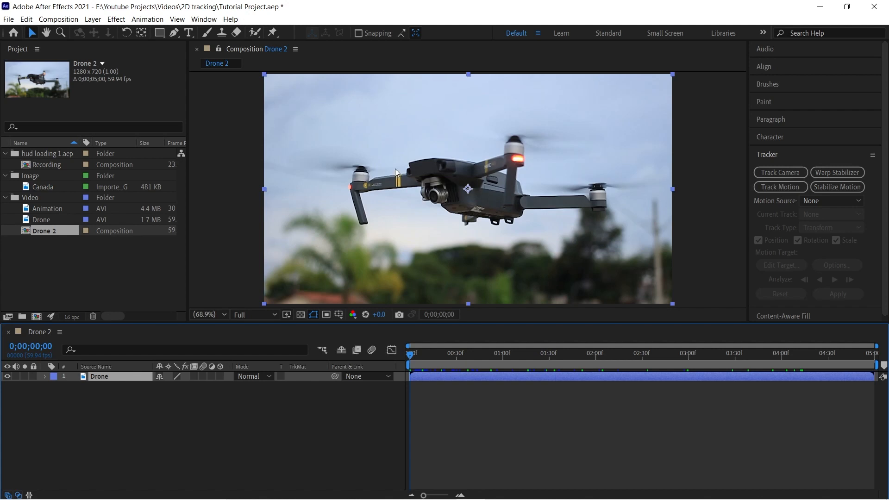
double_click(114, 379)
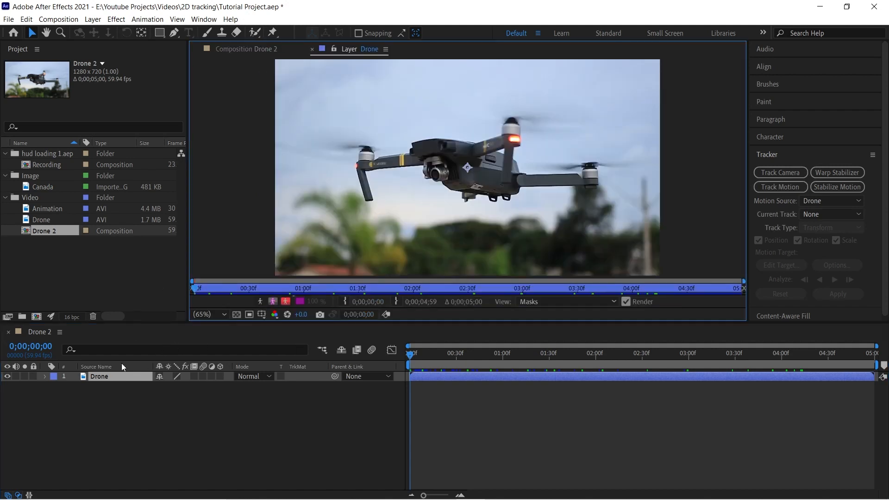
click(313, 50)
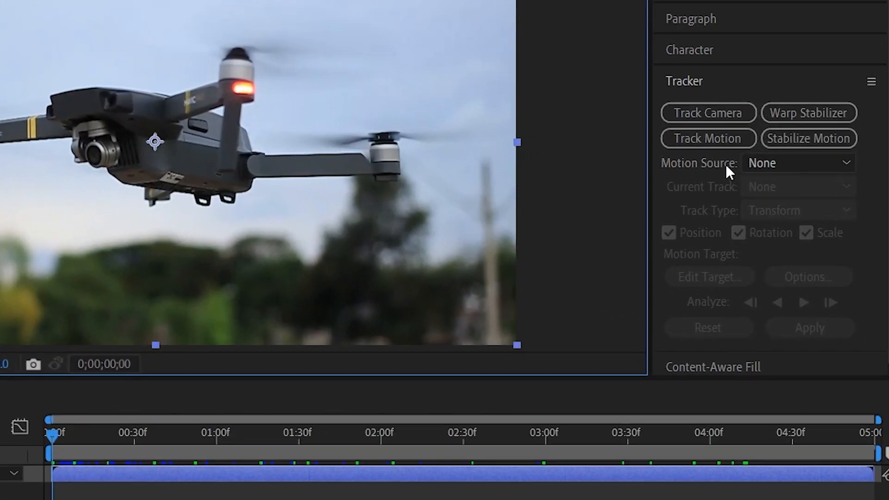
click(779, 162)
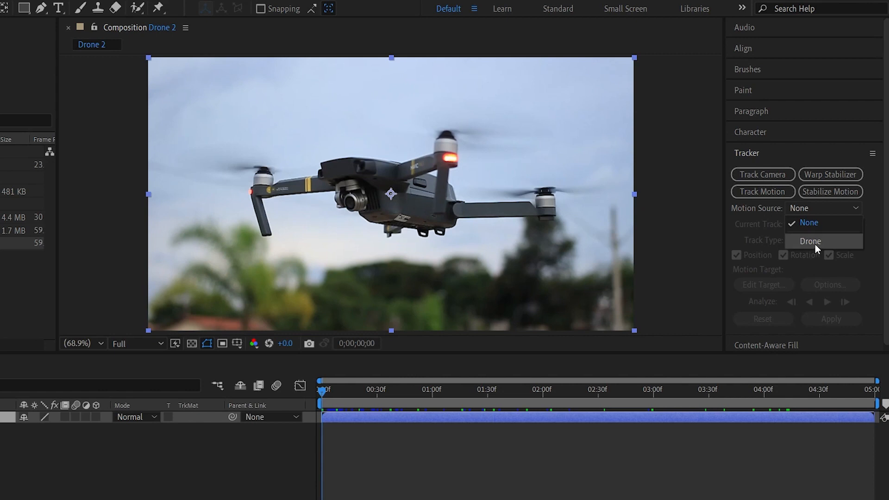
click(815, 242)
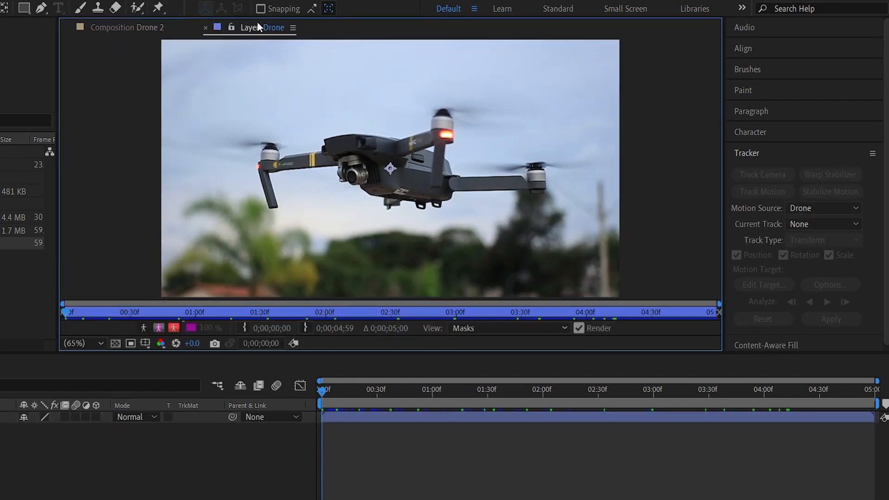
click(206, 28)
Start Track Motion on the Drone layer.
click(553, 418)
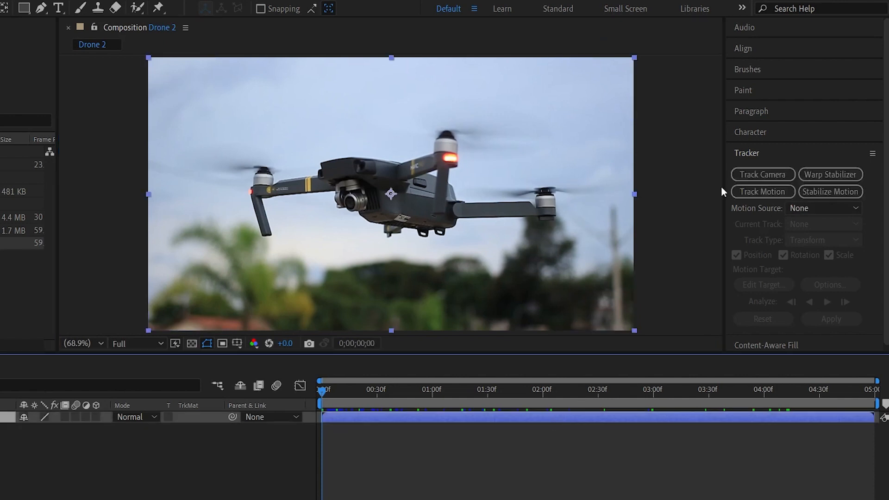
click(778, 190)
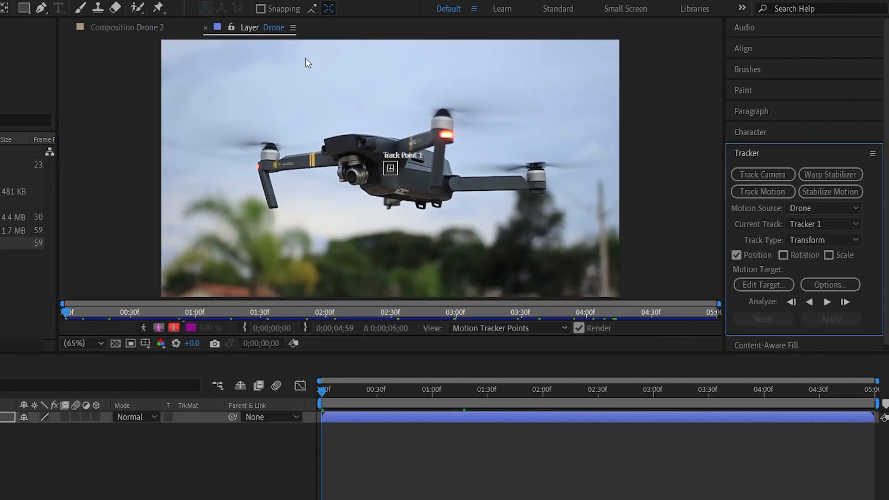
Place Track Point 1 over the glowing red light beneath the drone's front rotor.
scroll(374, 159, up, 3)
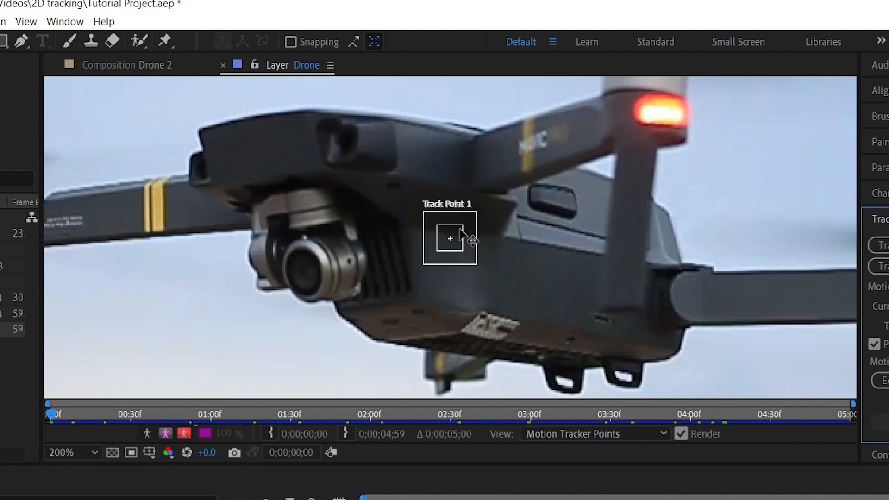
drag(452, 238, 578, 175)
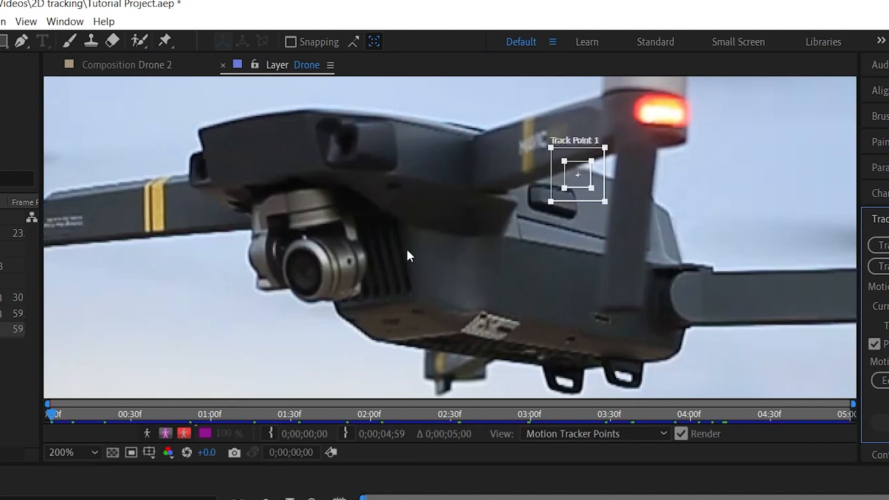
scroll(407, 254, down, 2)
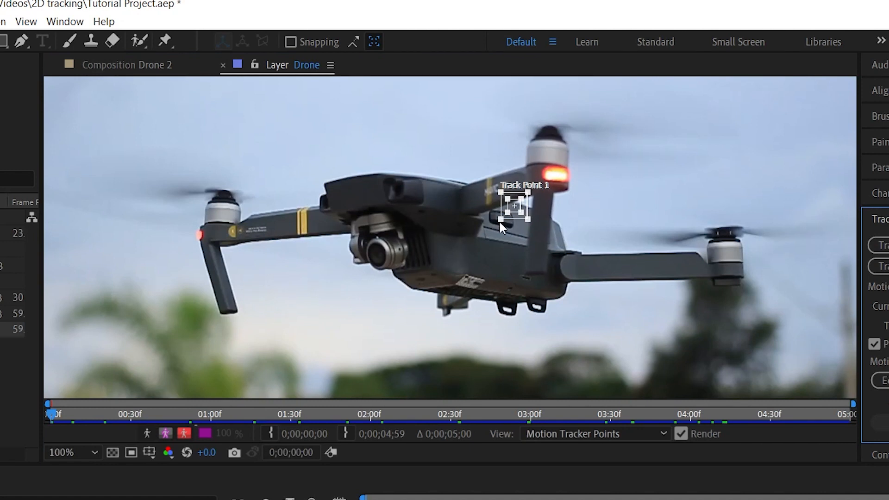
scroll(500, 221, up, 2)
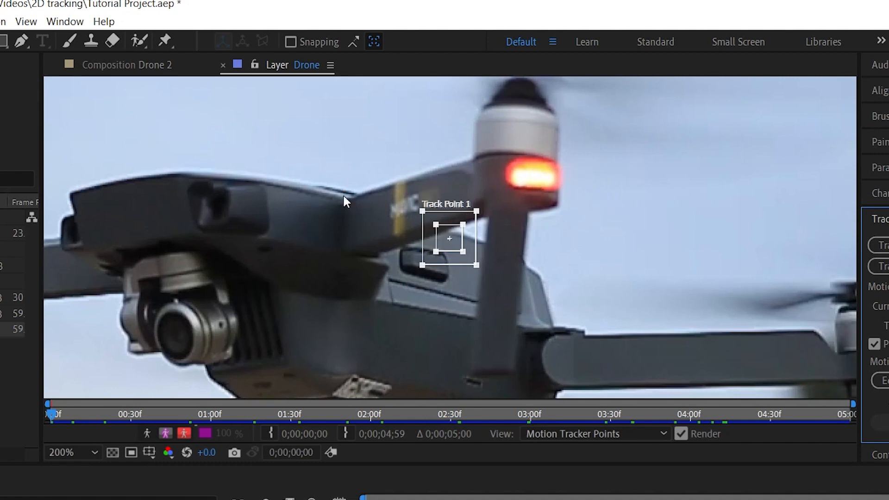
drag(337, 196, 674, 126)
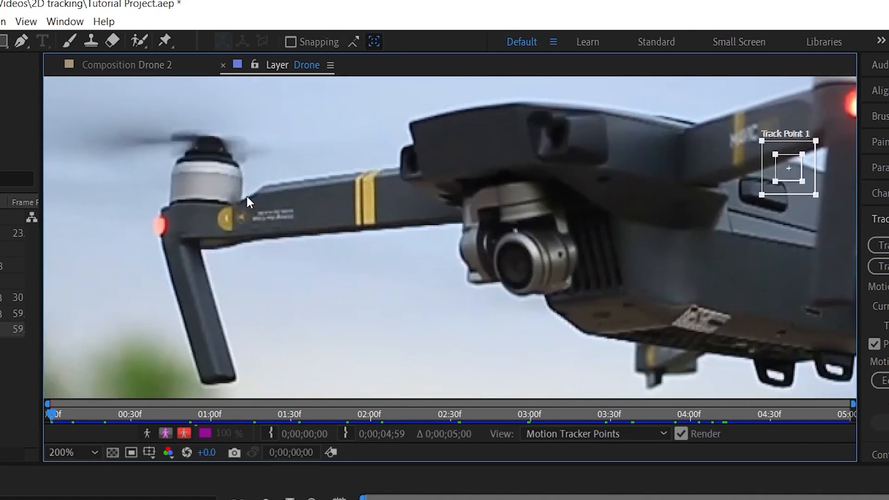
drag(661, 236, 648, 223)
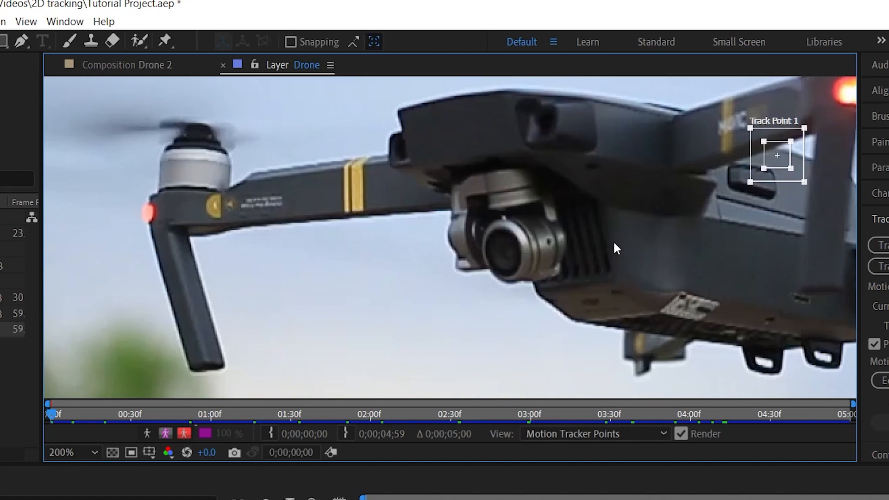
drag(649, 231, 609, 263)
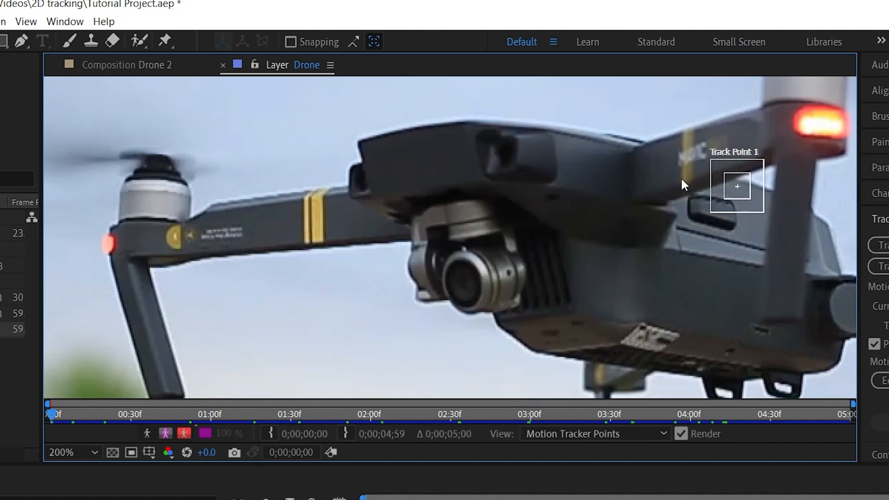
drag(661, 140, 581, 143)
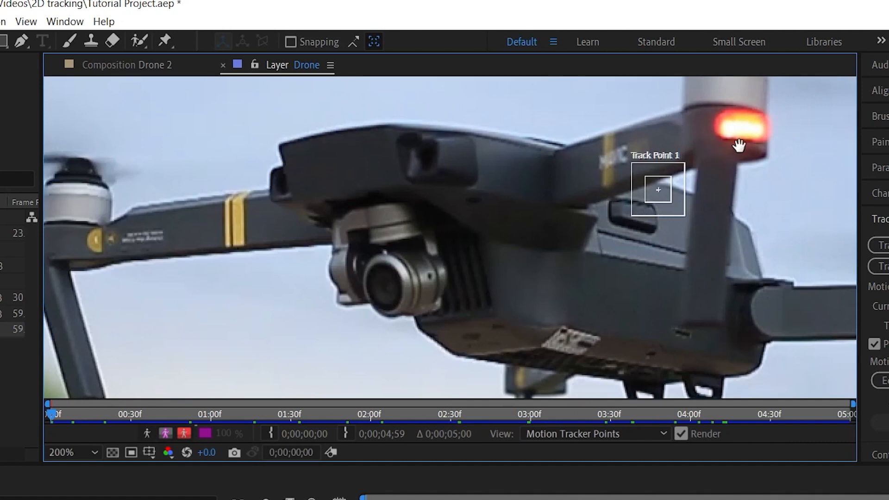
drag(739, 146, 695, 177)
drag(616, 215, 699, 157)
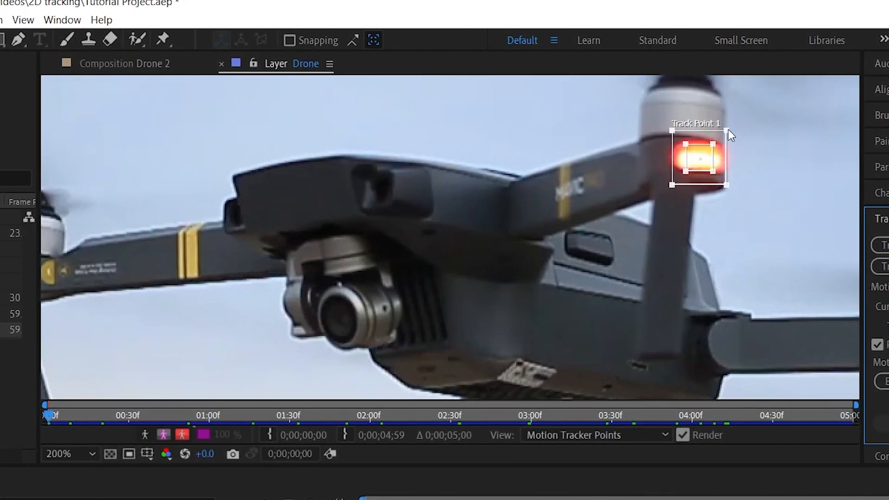
Resize Track Point 1's feature region to fit closely around the red light, with a slightly larger search region around it.
drag(728, 129, 764, 102)
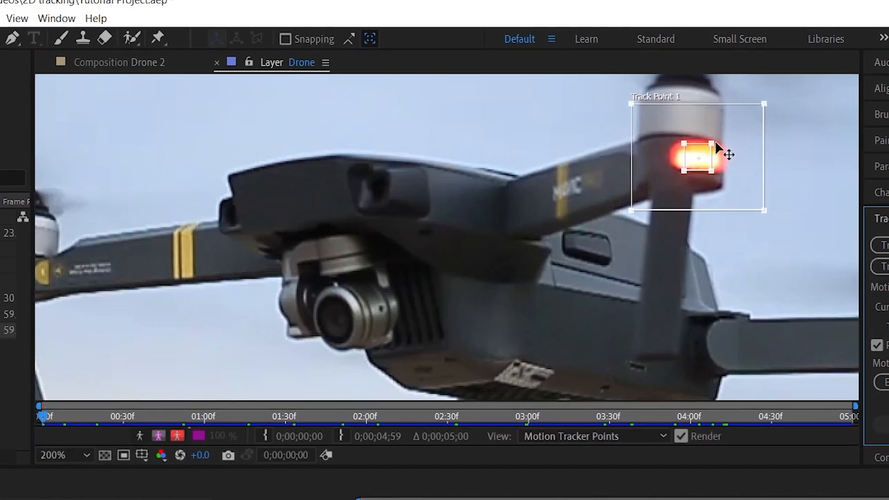
drag(711, 144, 734, 123)
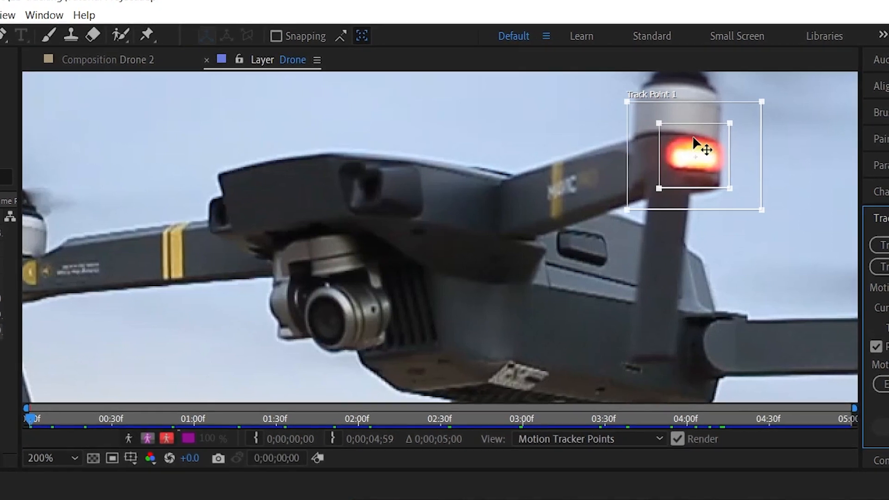
drag(714, 143, 708, 145)
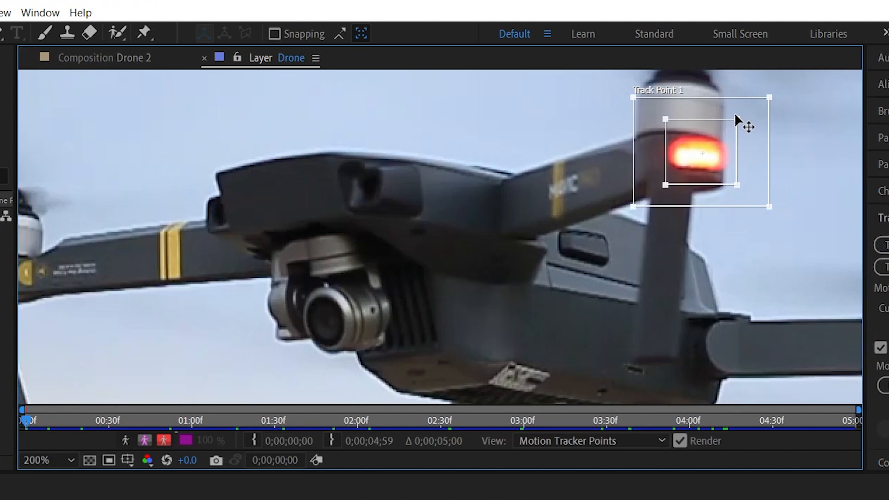
drag(736, 115, 710, 143)
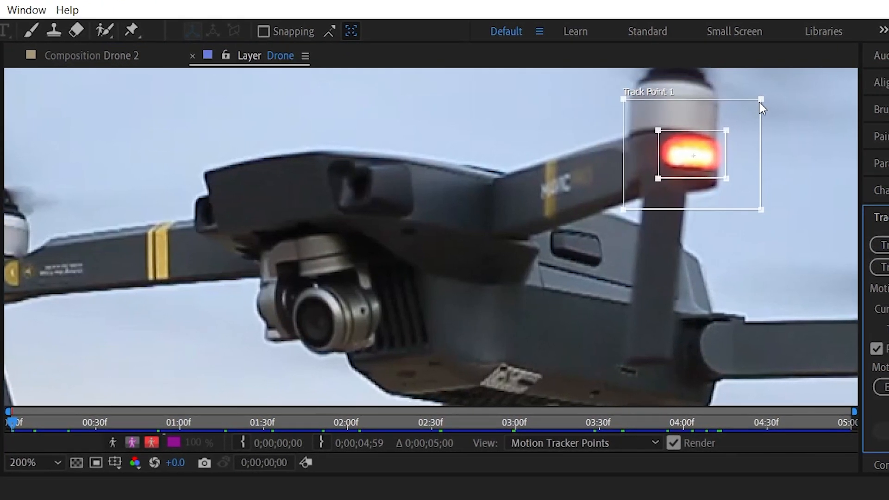
drag(762, 102, 738, 118)
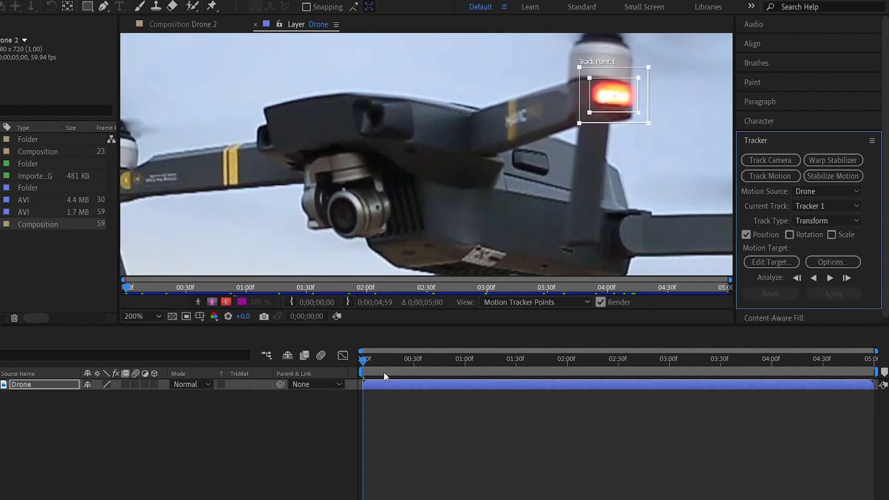
Analyze the track forward one frame at a time to 0;00;00;10, revealing the Drone layer's tracking keyframes in the timeline.
click(846, 278)
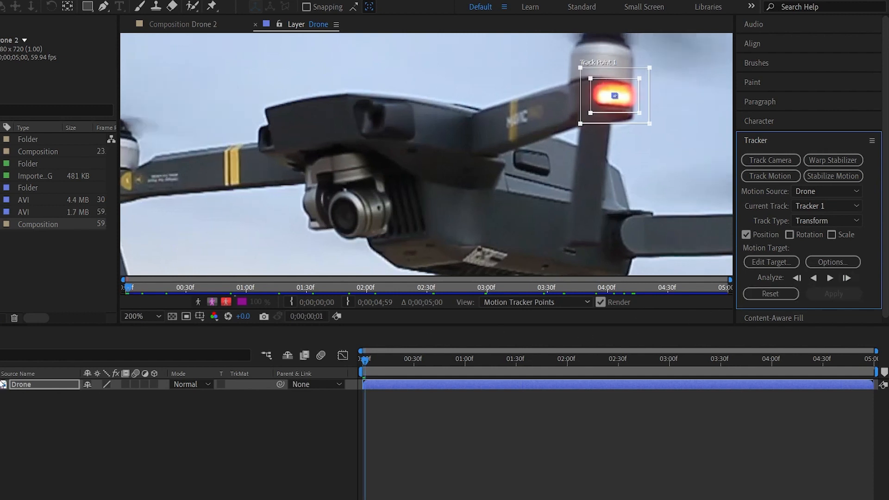
key(u)
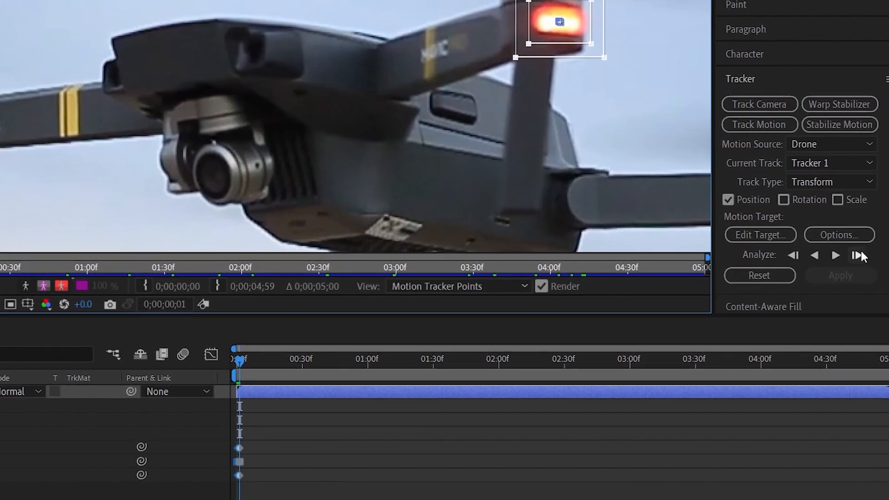
click(874, 254)
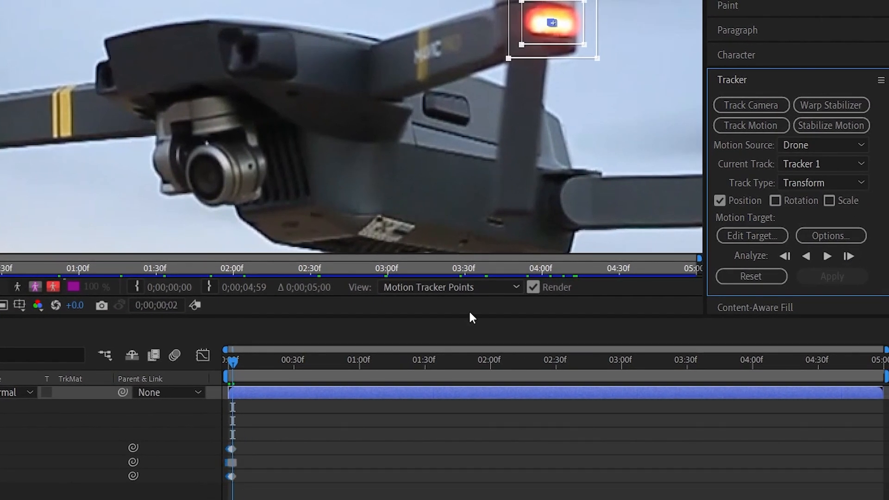
click(846, 259)
click(846, 259)
click(846, 260)
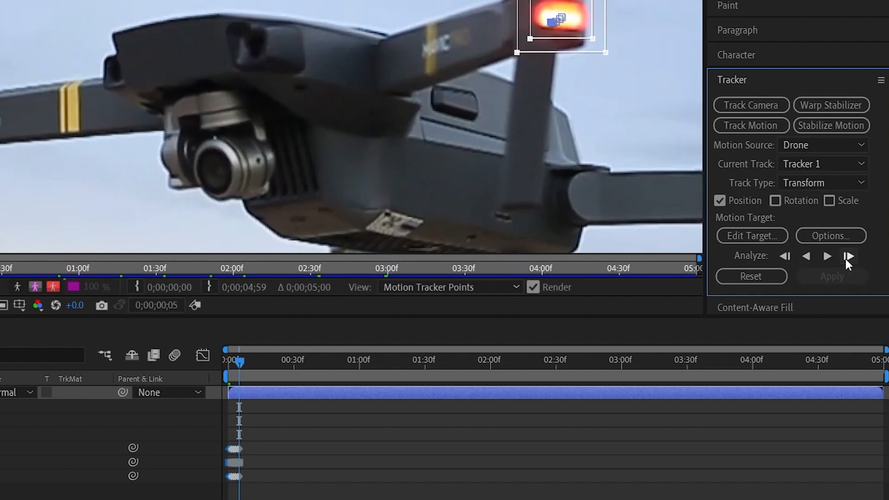
click(847, 260)
click(846, 259)
click(847, 259)
click(845, 259)
click(846, 259)
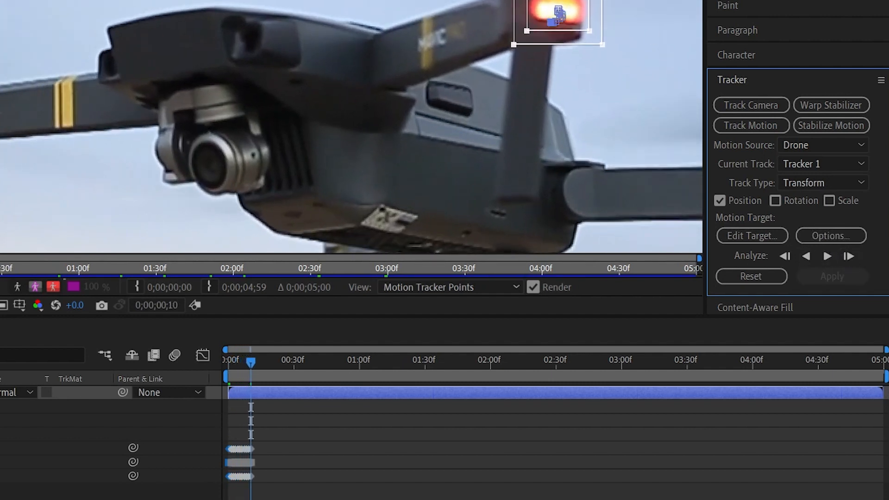
Reposition Track Point 1 over the red light at 0;00;00;10, and analyze forward frame by frame to 0;00;00;14.
drag(562, 2, 520, 20)
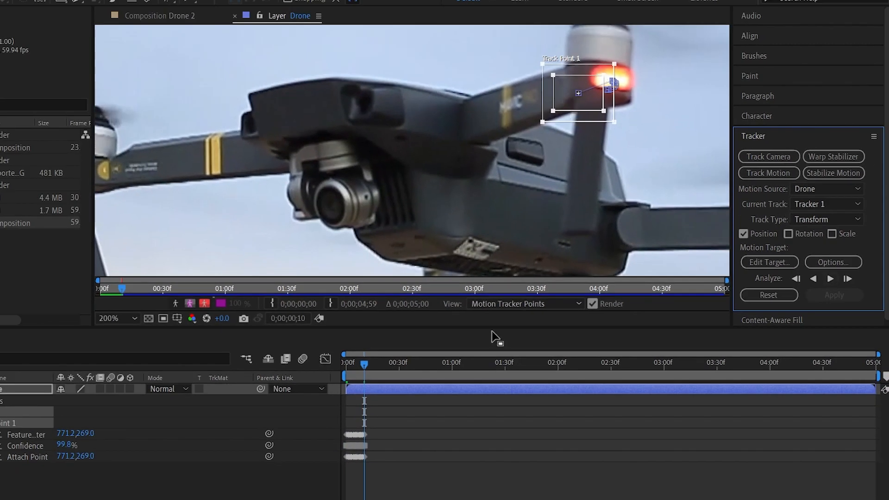
drag(587, 83, 603, 69)
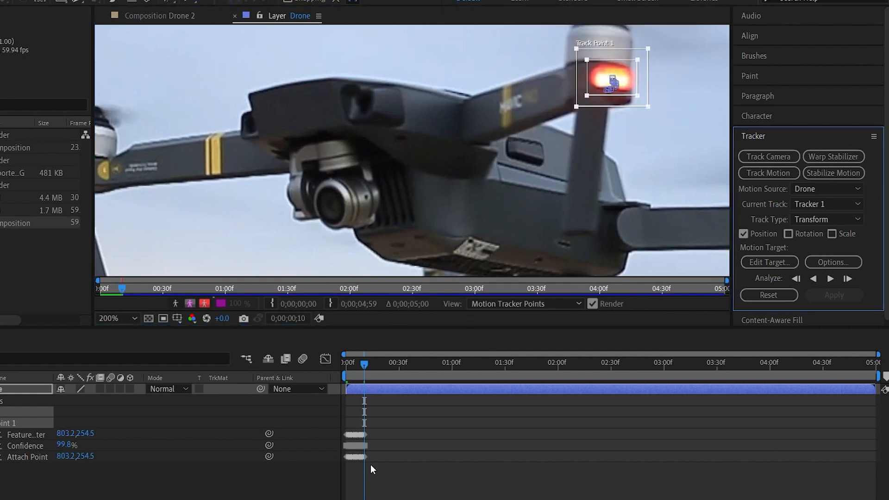
click(848, 277)
click(848, 278)
click(848, 277)
click(848, 278)
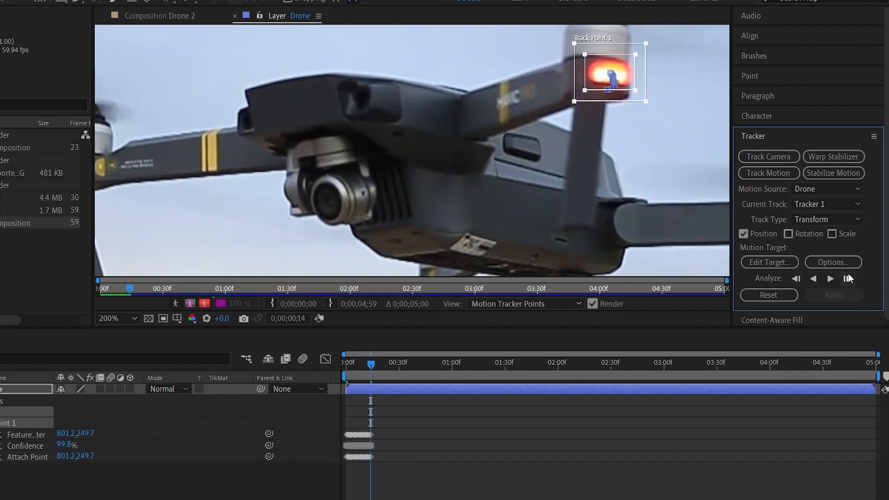
Analyze the track backward one frame at a time to 0;00;00;11.
click(796, 278)
click(796, 278)
click(794, 278)
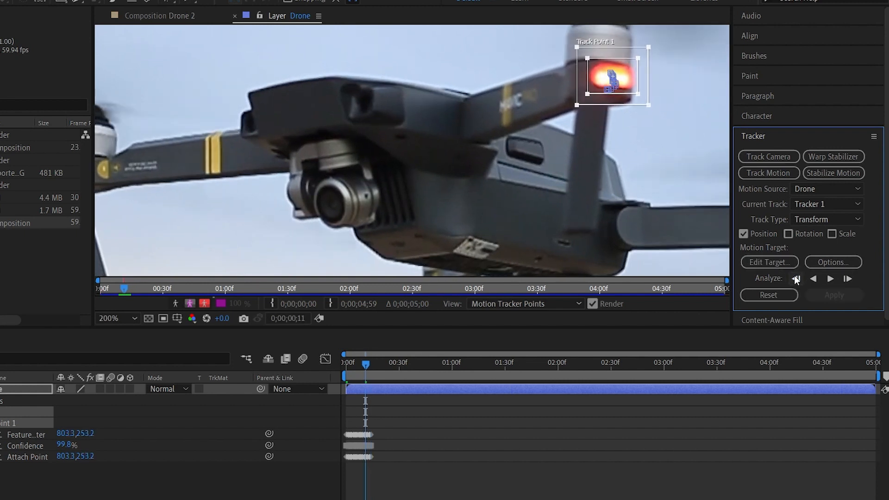
Analyze the track backward one frame at a time to 0;00;00;06.
click(794, 277)
click(795, 277)
click(794, 278)
click(795, 277)
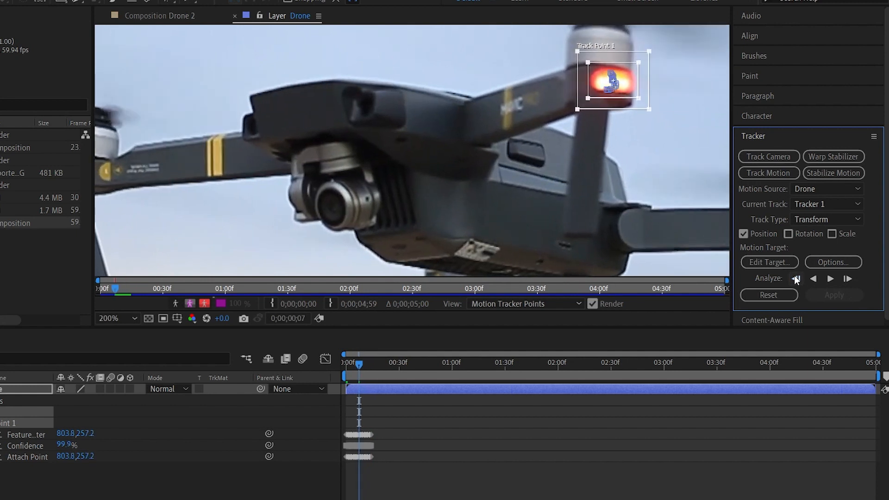
click(795, 278)
Delete all of Track Point 1's tracking keyframes, and reposition the track point over the red light at 0;00;00;00.
drag(558, 480, 326, 433)
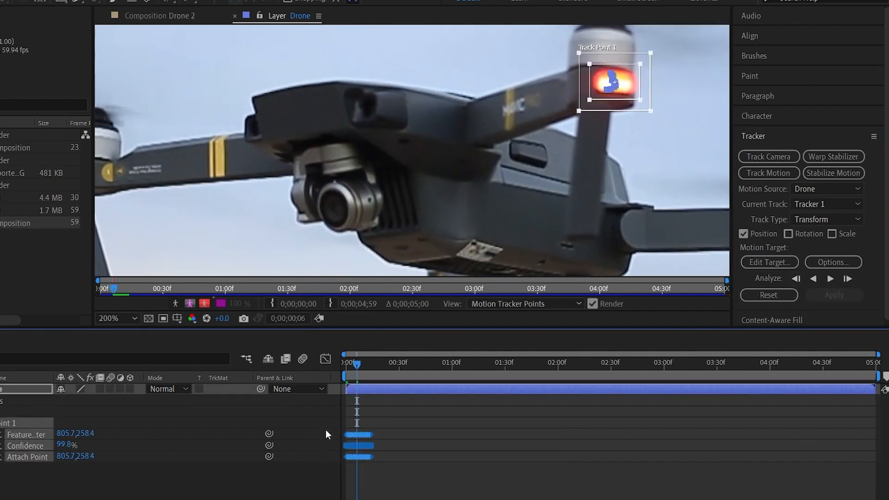
key(Delete)
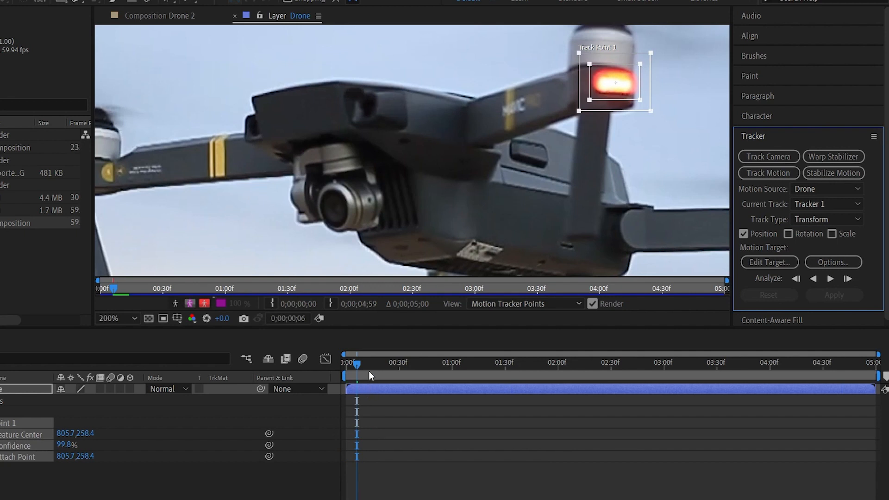
drag(354, 364, 341, 365)
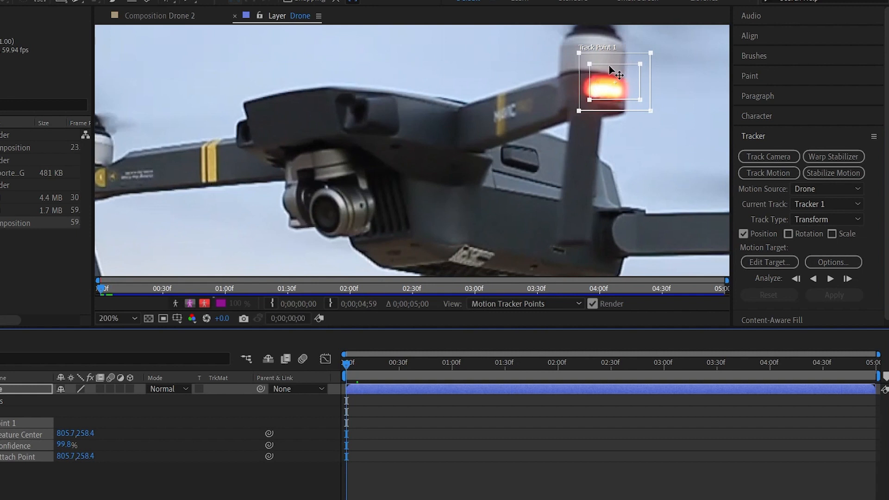
mouse_move(610, 68)
mouse_down()
mouse_move(598, 71)
mouse_move(601, 79)
mouse_up()
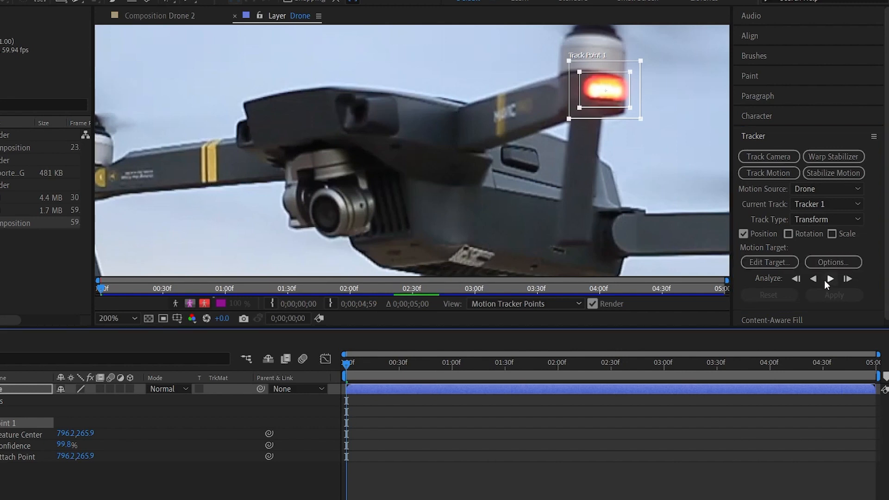
Analyze the track forward to the end of the clip, stopping once at 0;00;03;26 and resuming, and review the tracked result.
click(829, 278)
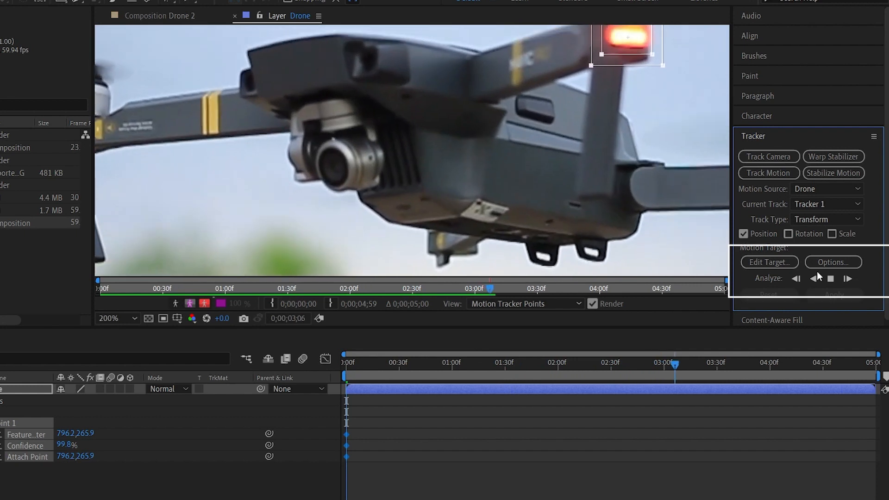
click(830, 278)
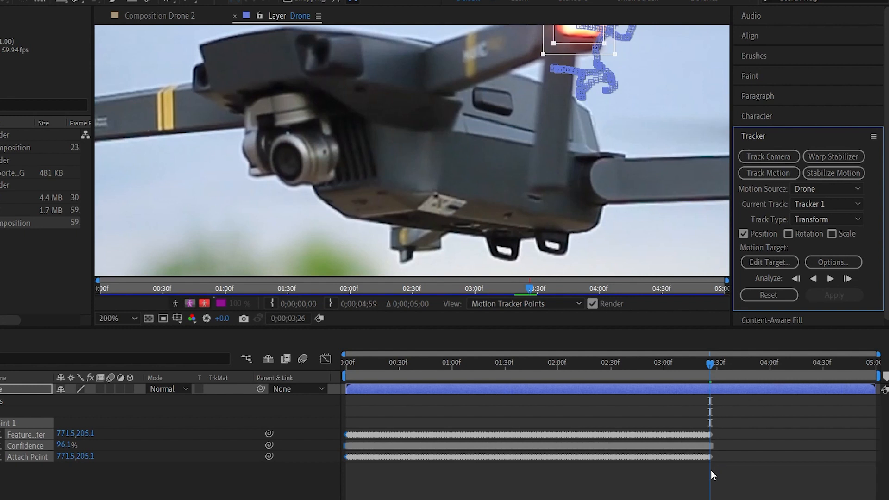
click(832, 278)
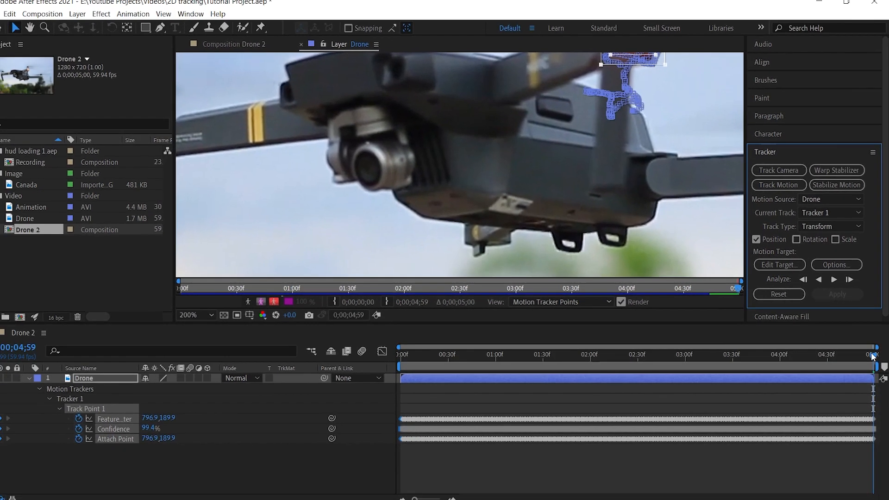
drag(874, 364, 459, 356)
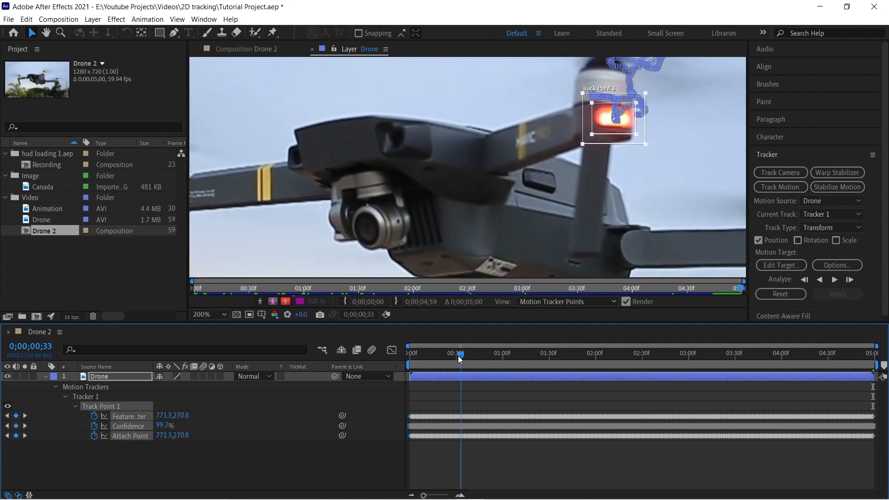
Collapse the Drone layer's properties and add a new null object to the Drone 2 composition.
click(45, 376)
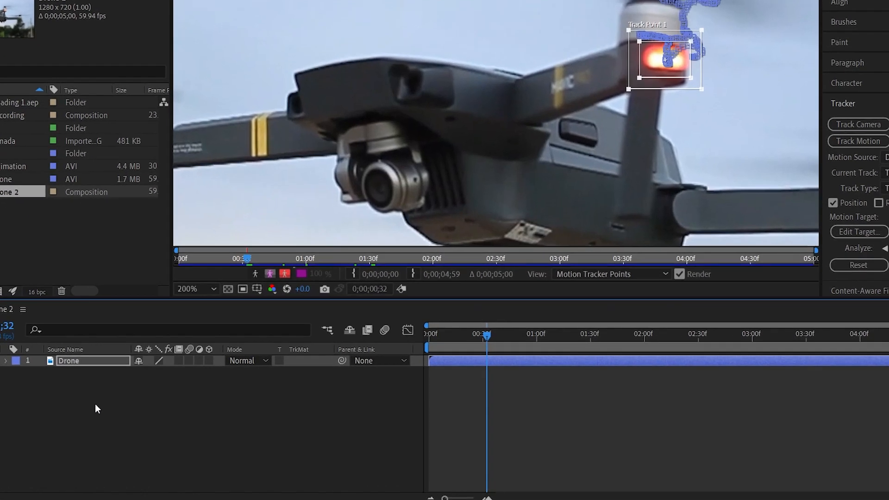
right_click(121, 413)
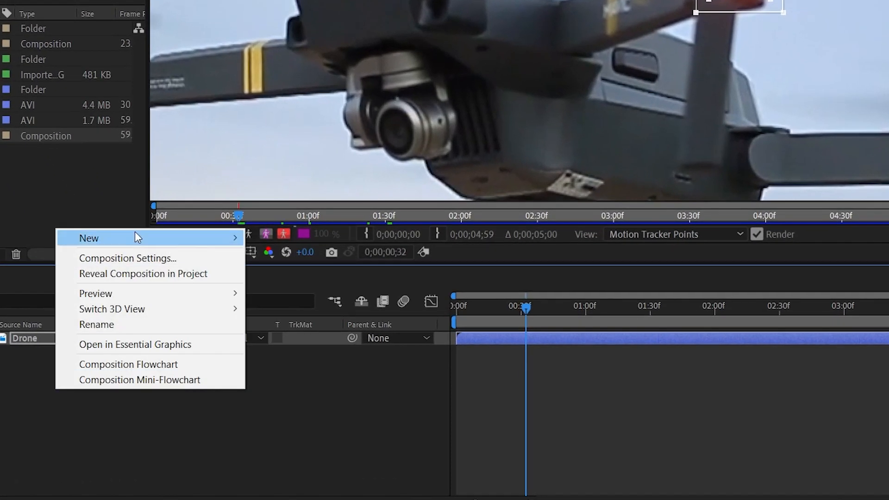
mouse_move(136, 237)
click(308, 322)
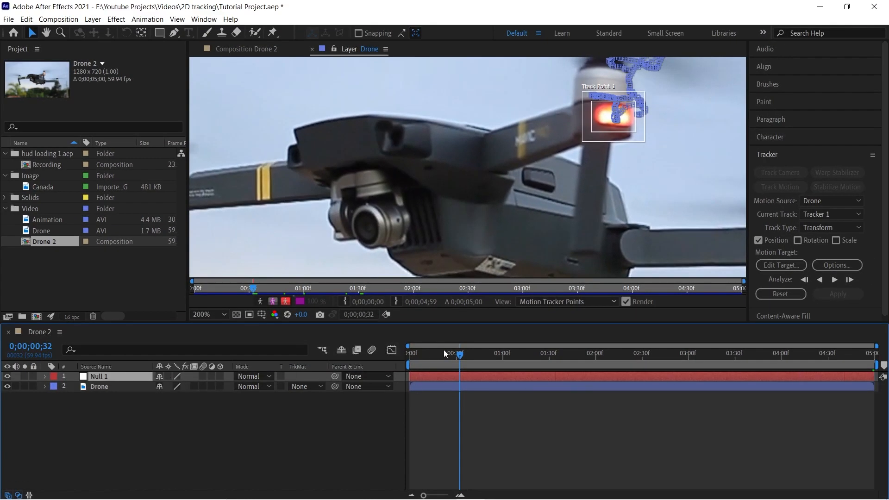
mouse_move(462, 355)
mouse_down()
mouse_move(657, 360)
mouse_move(460, 368)
mouse_up()
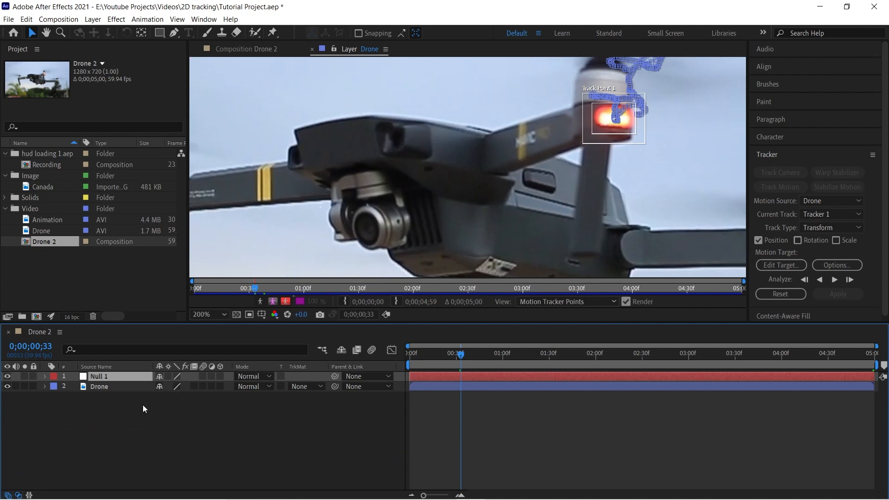
Set Null 1 as the motion target of the Drone layer's tracker.
click(110, 387)
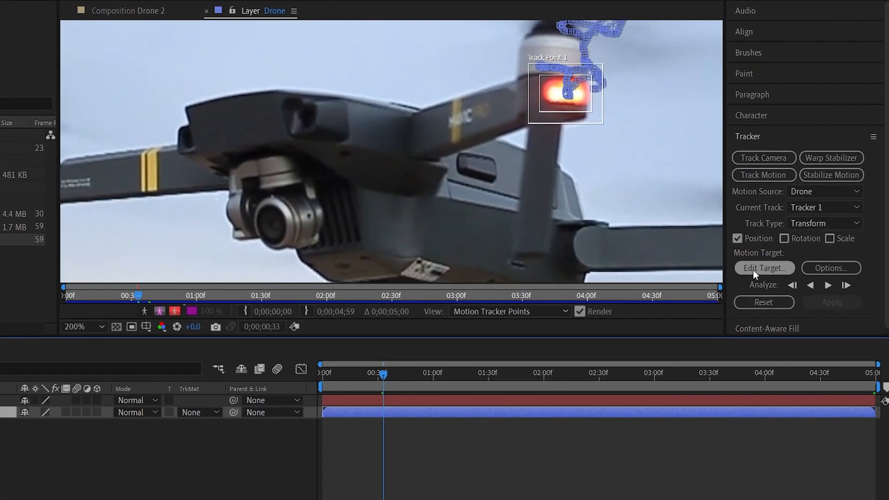
click(753, 270)
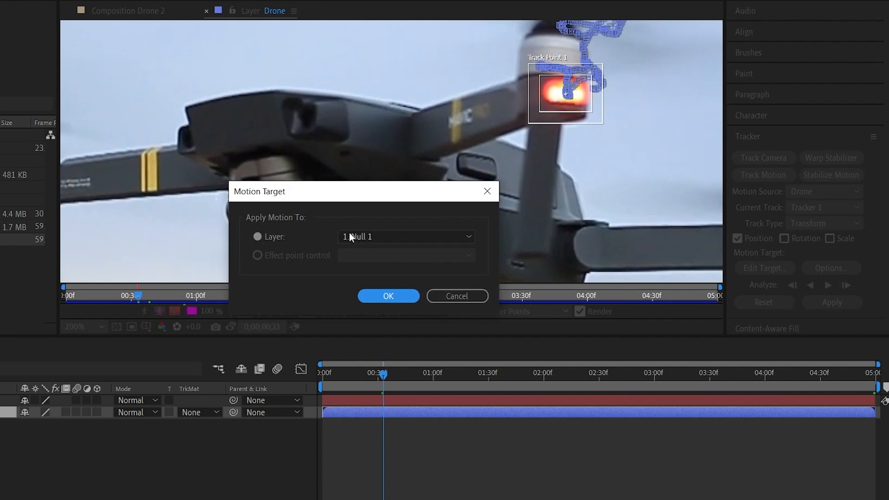
click(396, 239)
click(382, 252)
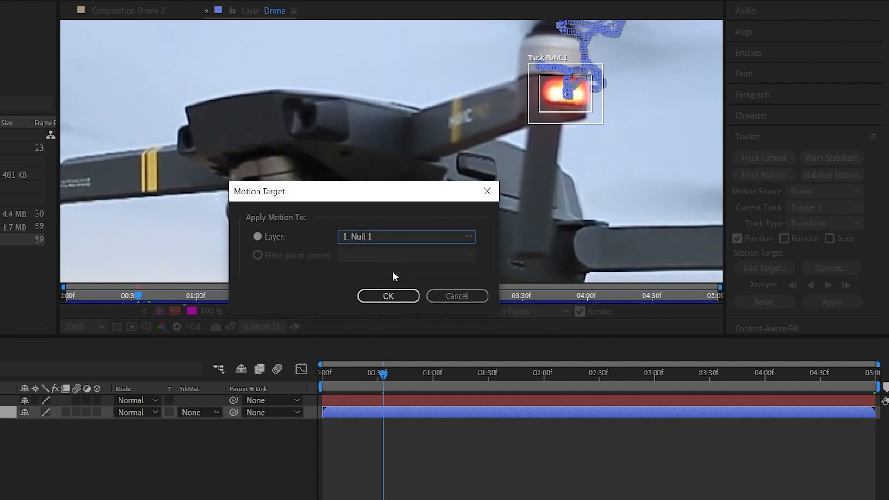
click(392, 296)
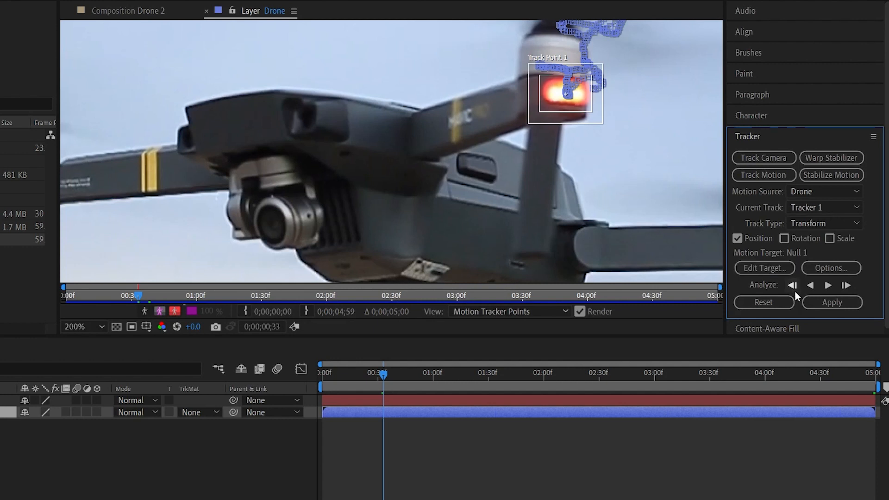
Apply the tracking data to the null in both X and Y dimensions.
click(818, 303)
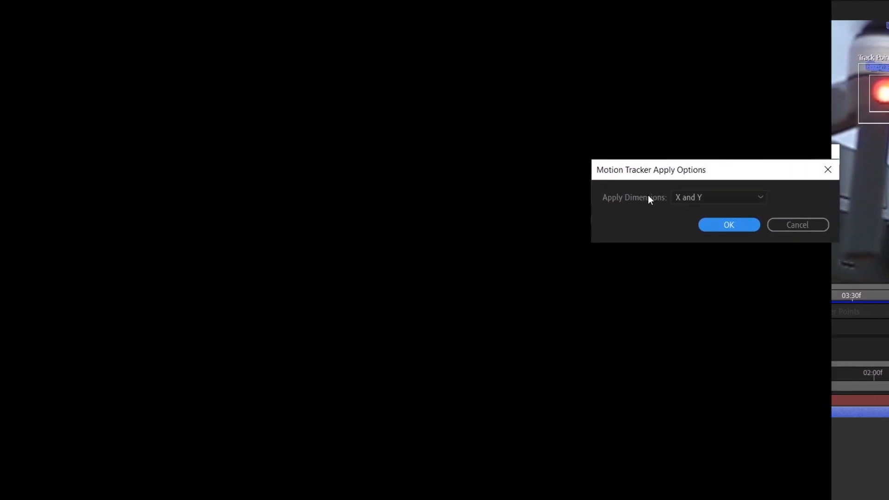
click(673, 205)
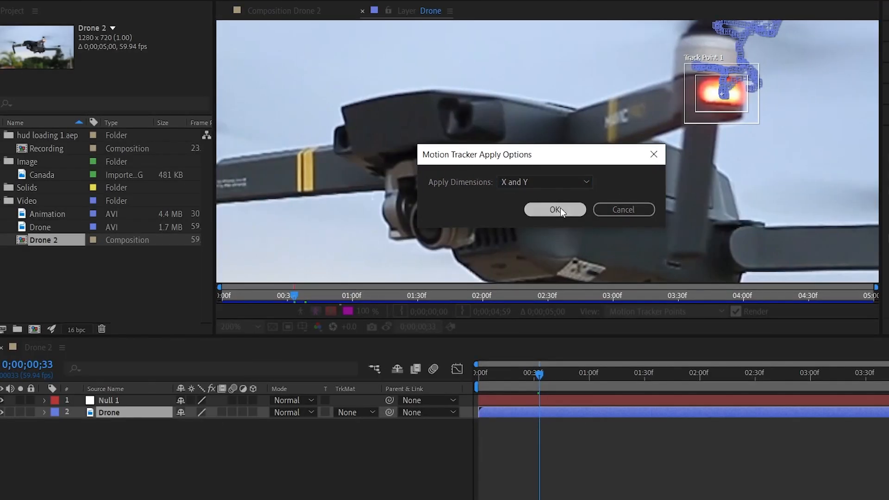
click(558, 208)
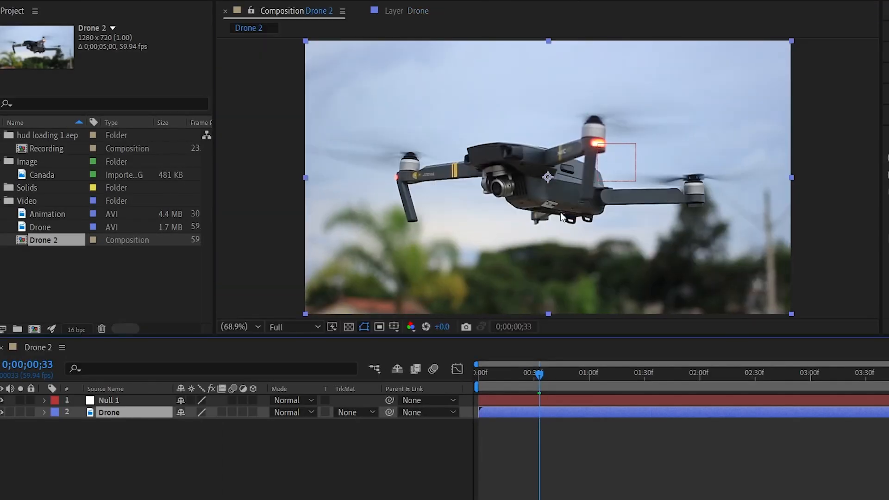
Reveal Null 1's Position keyframes and move through the timeline to check that the null follows the red light.
click(135, 401)
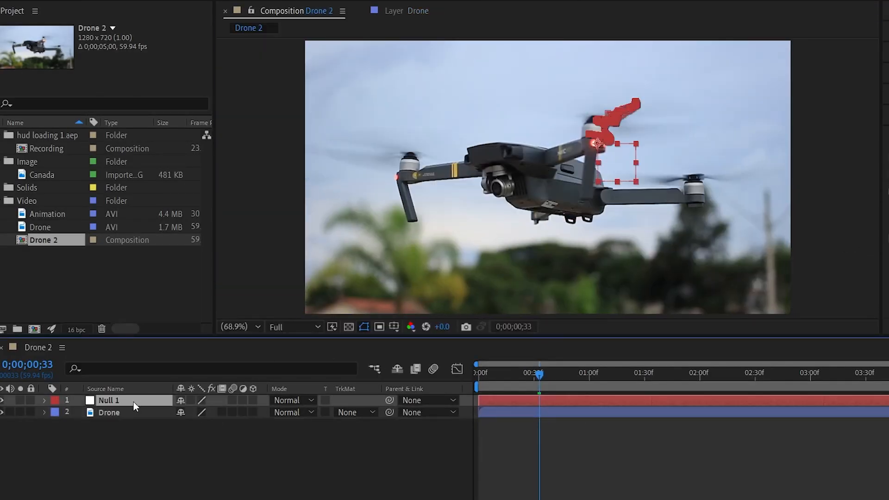
key(p)
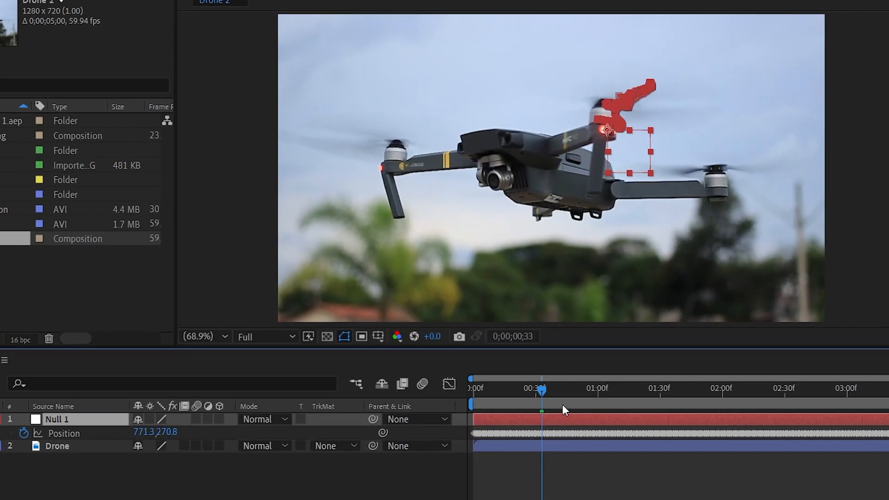
drag(562, 404, 249, 392)
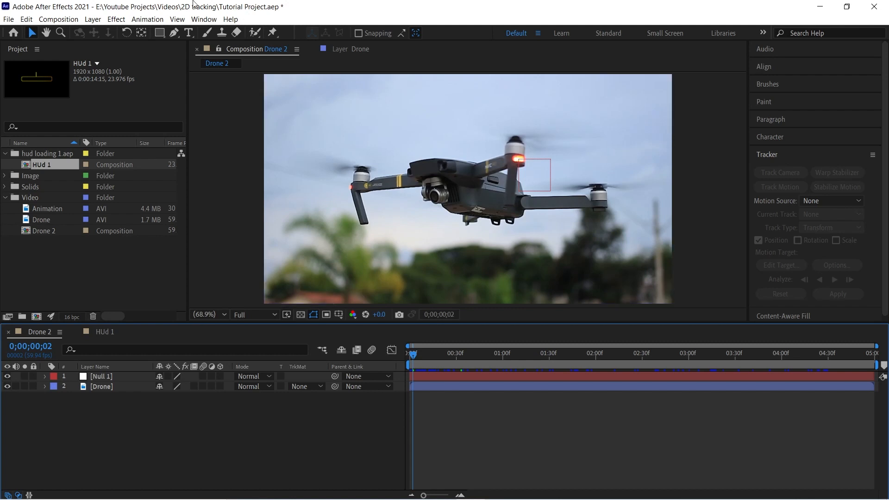
Add the HUd 1 composition as the top layer of Drone 2 and preview it.
drag(37, 165, 127, 376)
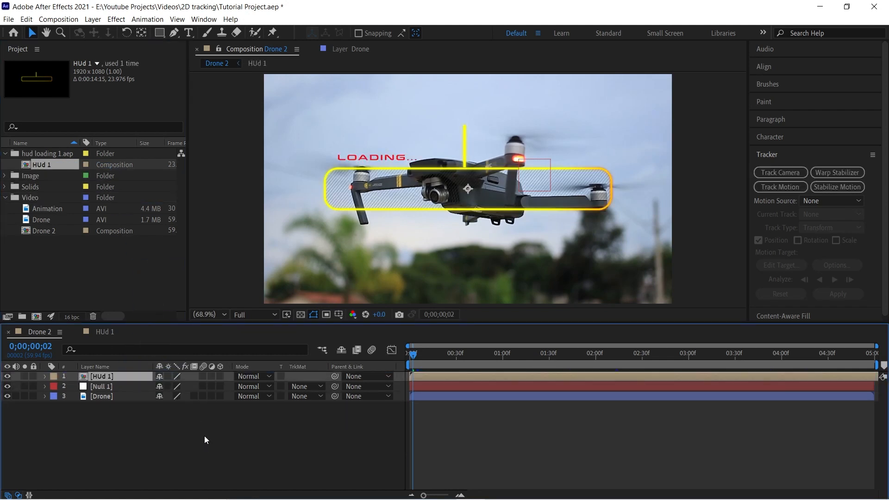
key(space)
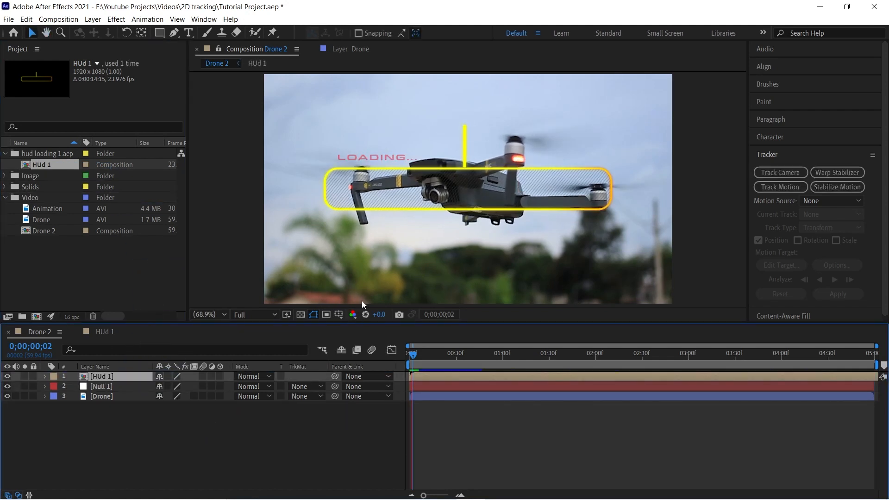
Inspect the HUd 1 composition's layers, and play Drone 2 from the first frame to check the loading bar's motion.
double_click(114, 377)
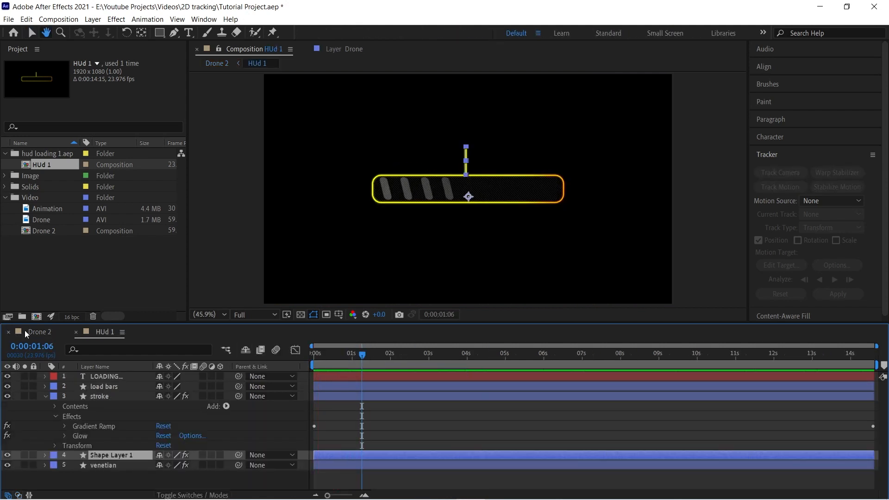
click(38, 332)
drag(526, 354, 412, 362)
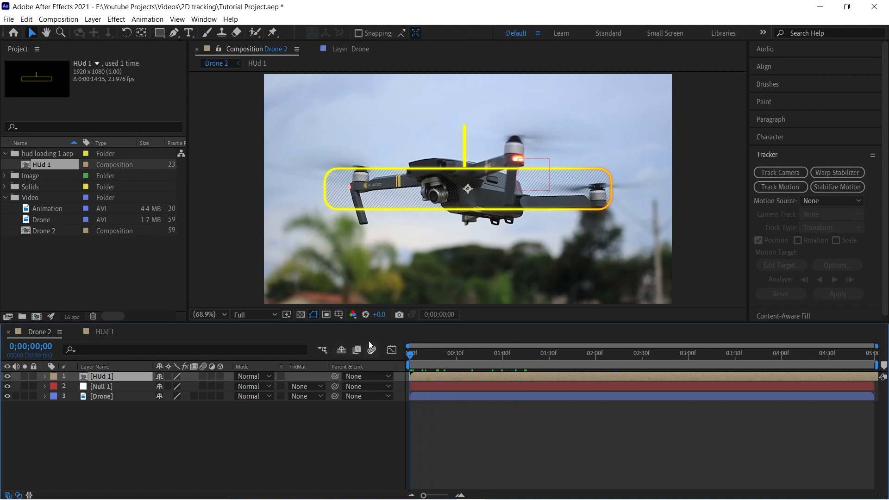
key(space)
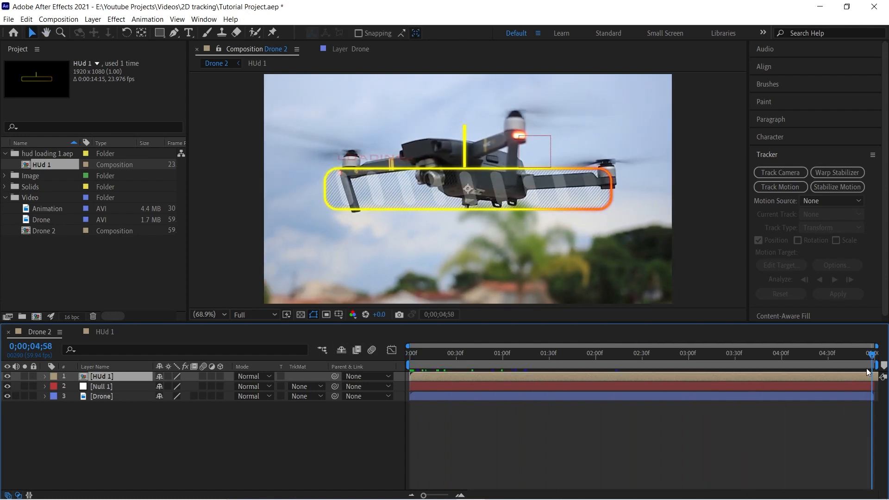
At 0;00;00;11, scale the HUd 1 layer to 60% and move the loading bar just below the drone.
drag(873, 356, 426, 365)
key(s)
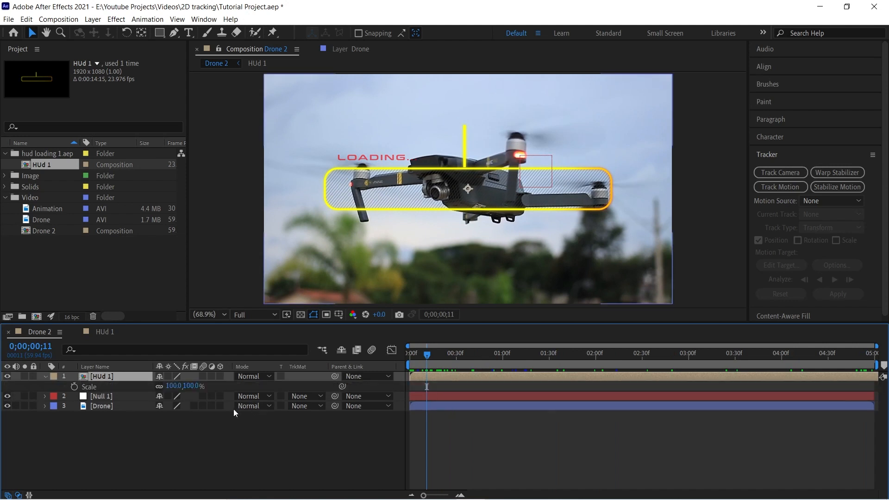
drag(198, 385, 180, 386)
drag(518, 111, 491, 169)
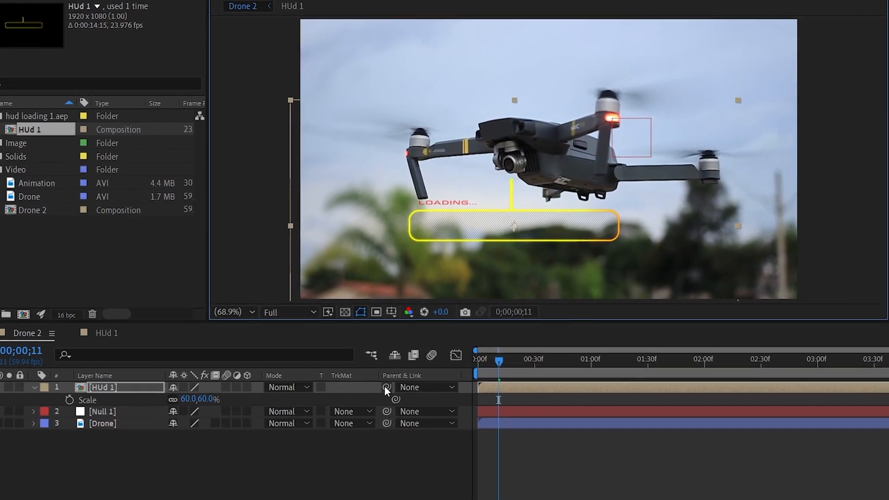
Parent the HUd 1 layer to Null 1, and switch the timeline to show source names.
drag(396, 390, 135, 409)
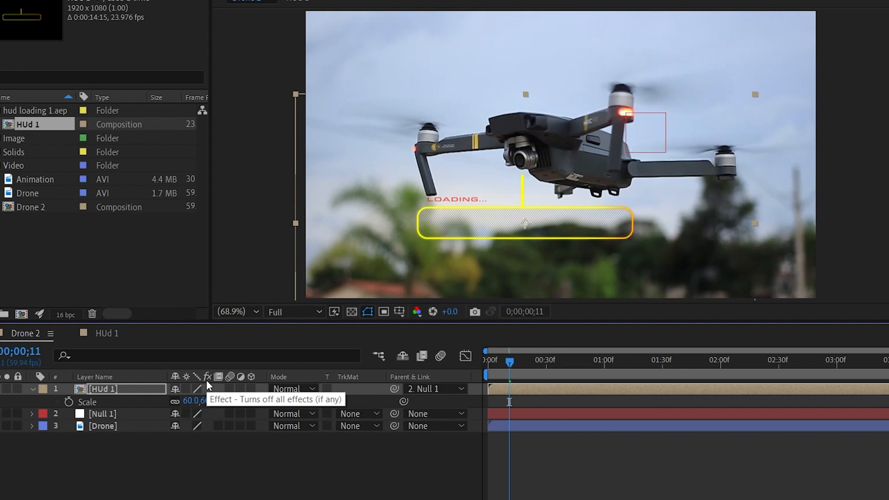
click(122, 412)
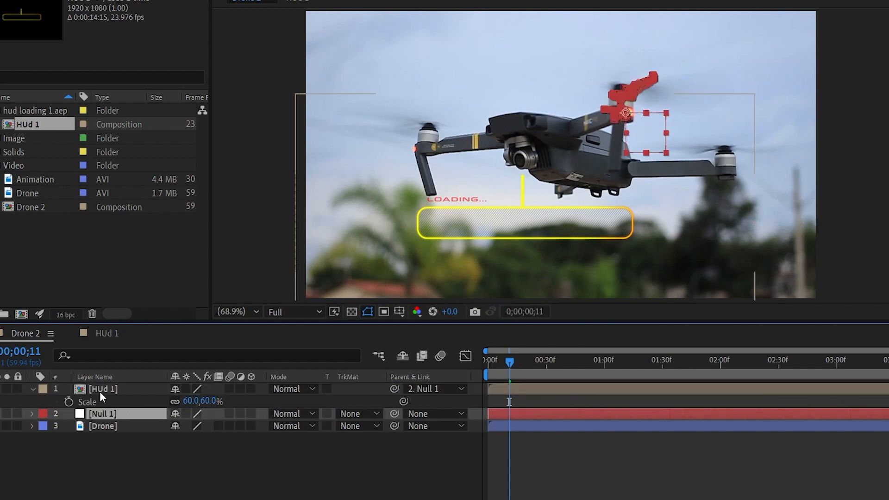
click(133, 392)
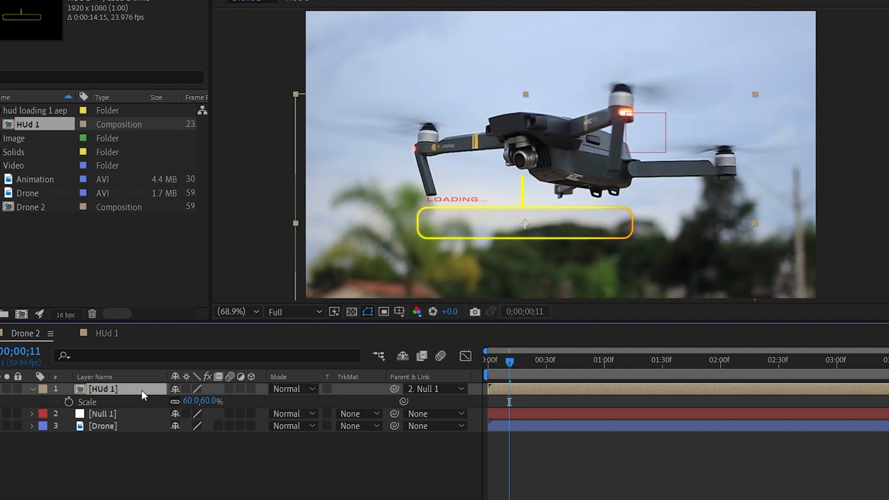
click(103, 417)
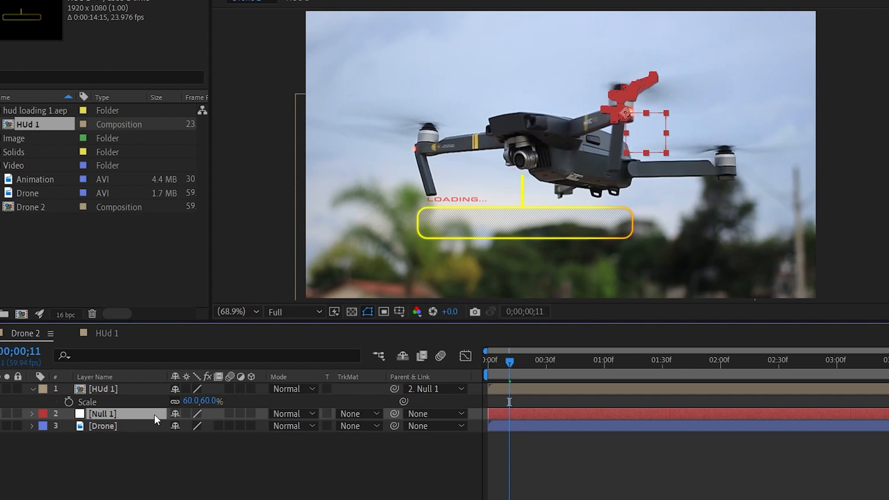
click(106, 381)
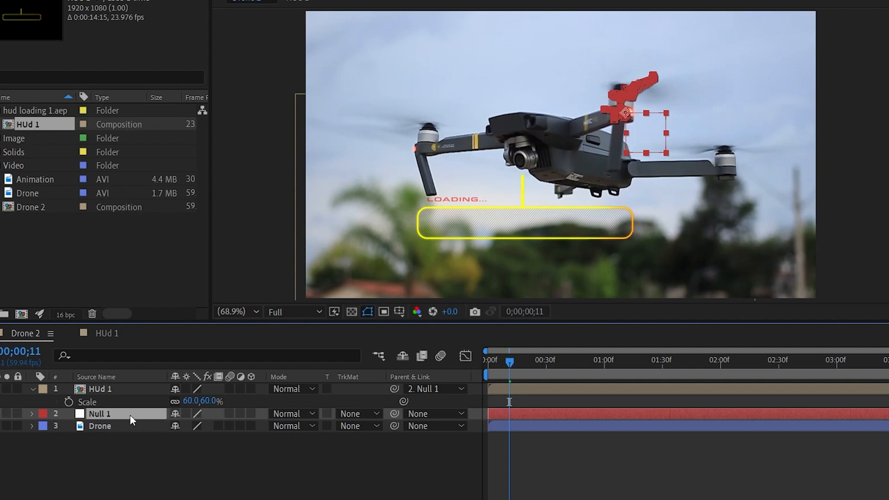
Set Null 1 as the parent of the HUd 1 layer and play Drone 2 to check the loading bar's tracking.
click(110, 385)
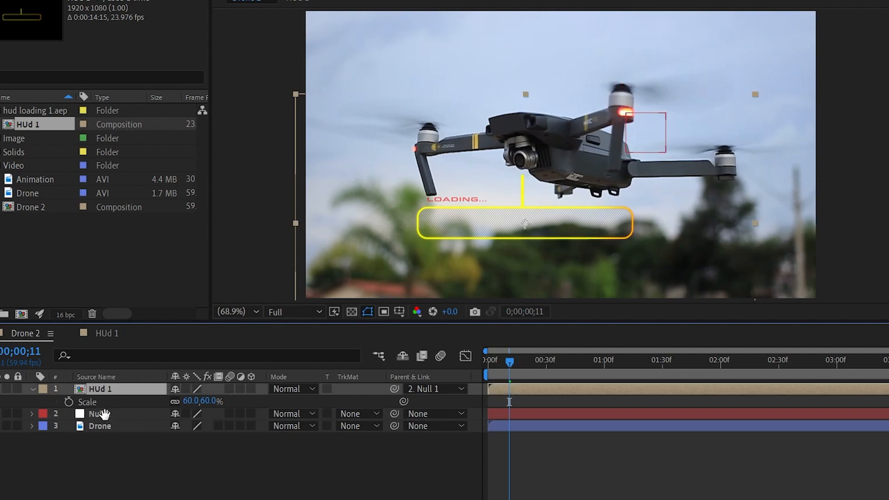
key(space)
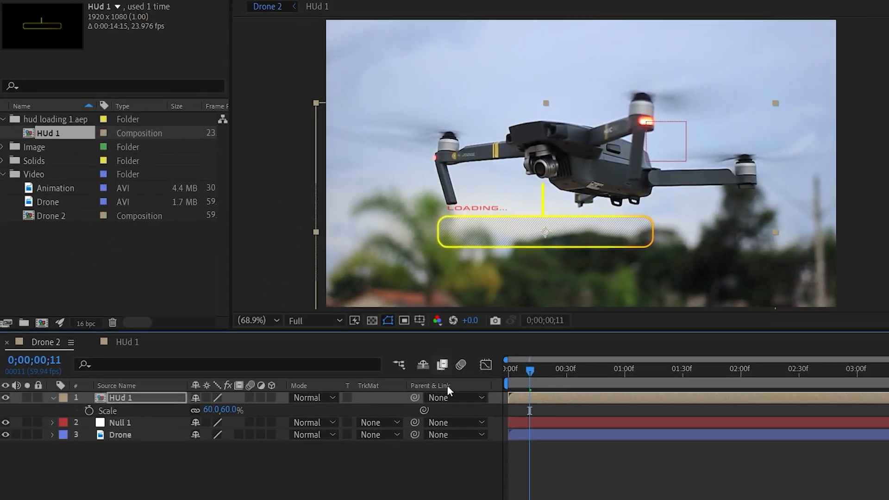
mouse_move(415, 398)
mouse_down()
mouse_move(309, 410)
mouse_move(407, 389)
mouse_up()
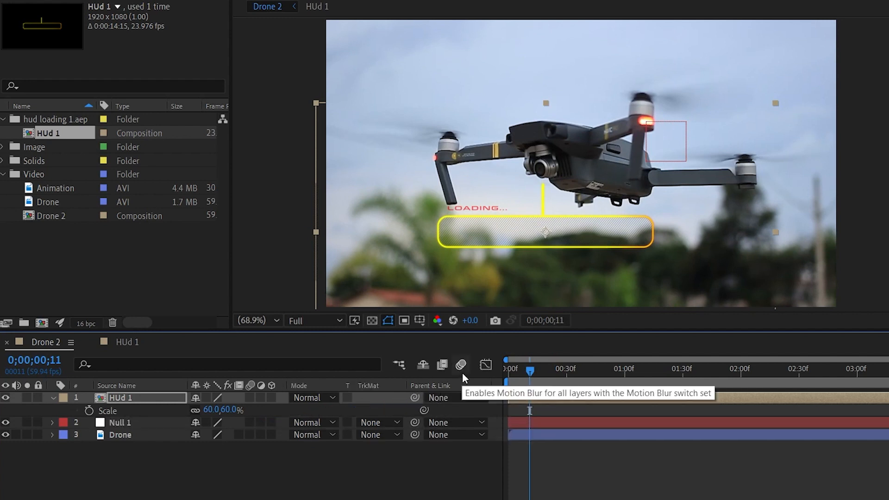
click(462, 397)
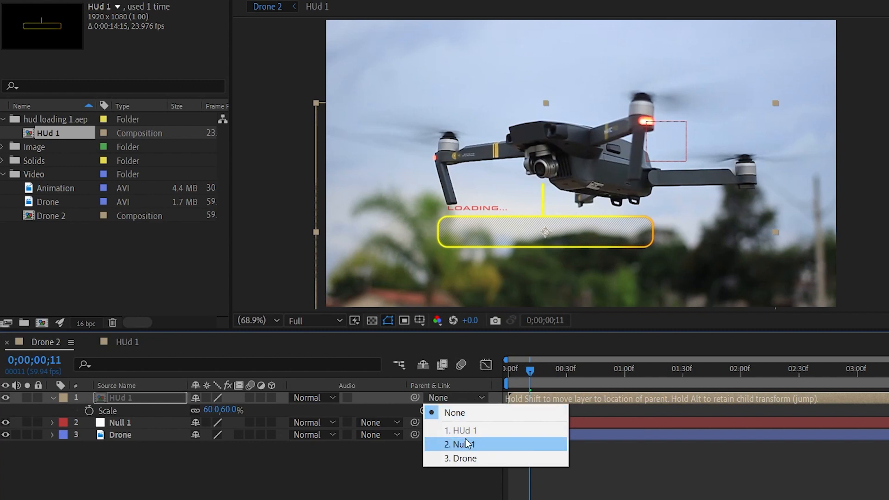
click(501, 445)
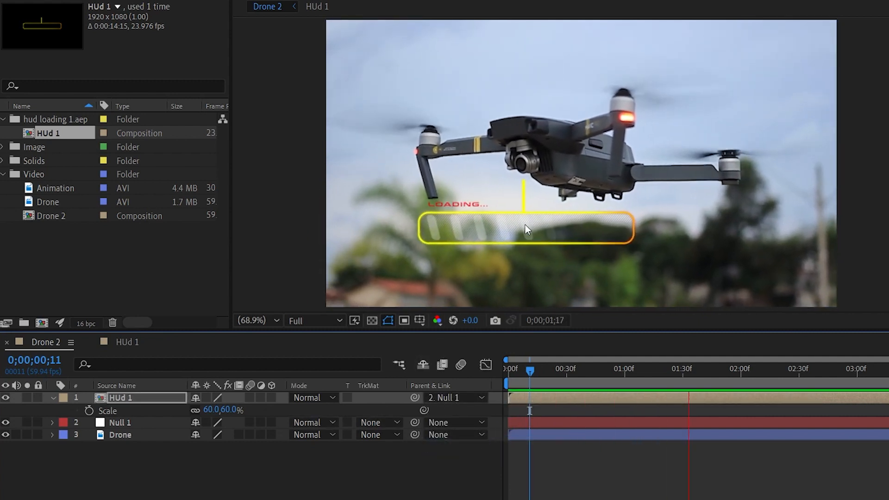
key(space)
At 0;00;00;03, set the HUd 1 layer's scale to 80% and compare its position with Null 1's.
drag(763, 371, 513, 368)
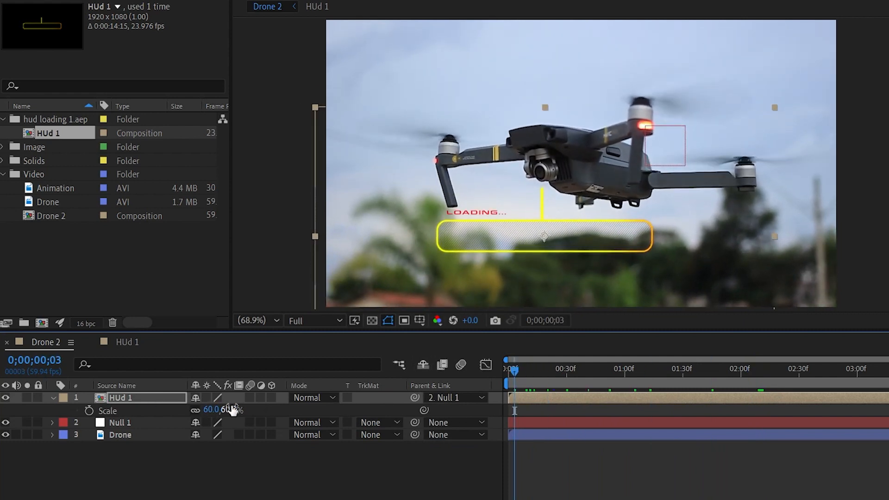
drag(230, 410, 258, 418)
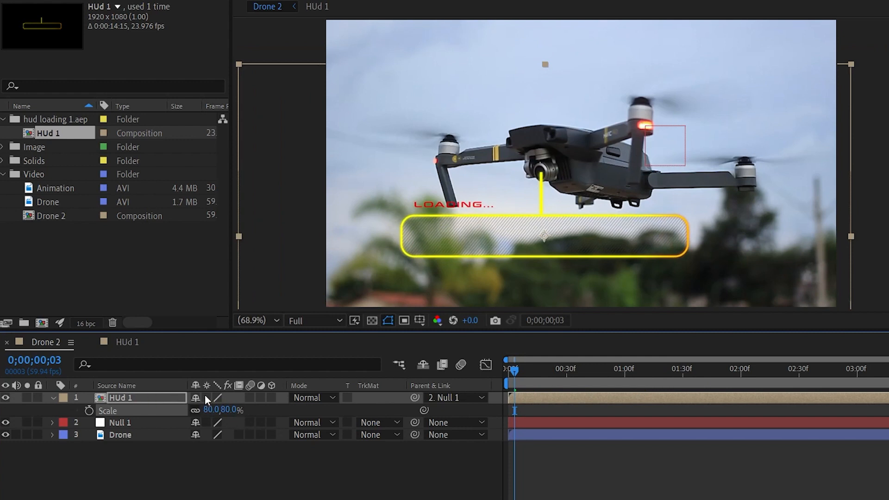
click(131, 420)
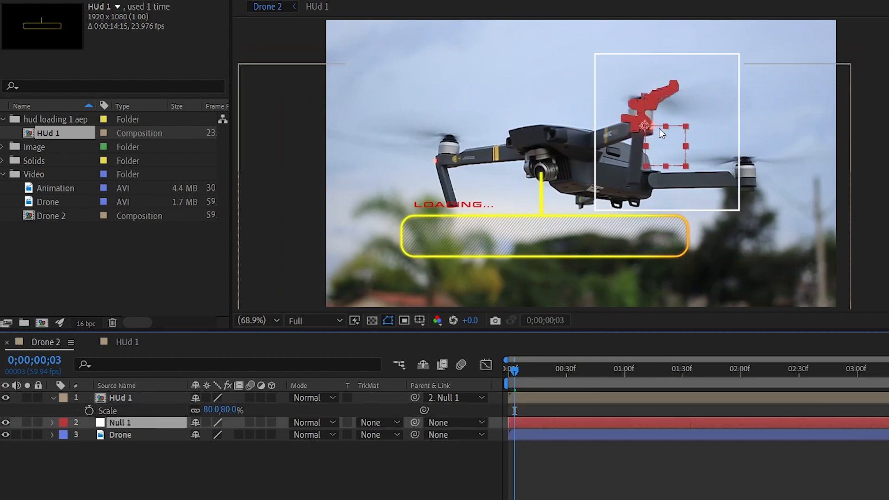
click(124, 398)
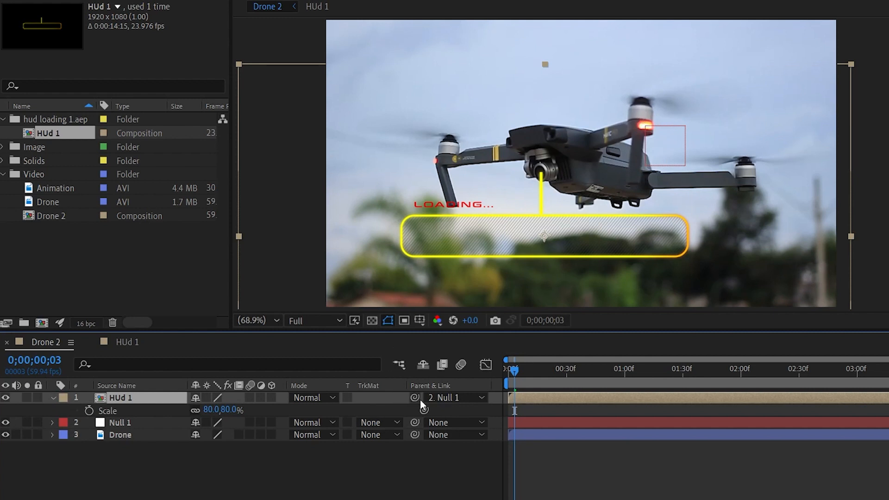
Detach HUd 1 from its parent, try re-parenting it to Null 1 at the null's location, and undo both parent changes.
click(444, 398)
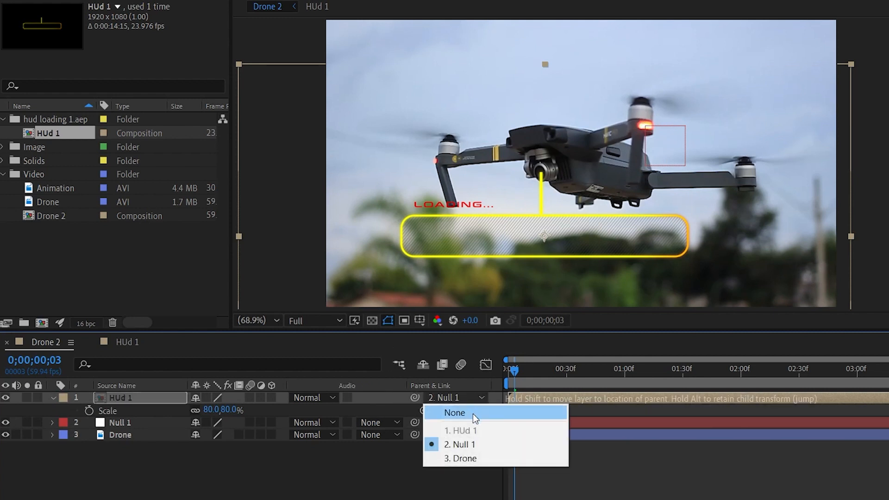
click(465, 414)
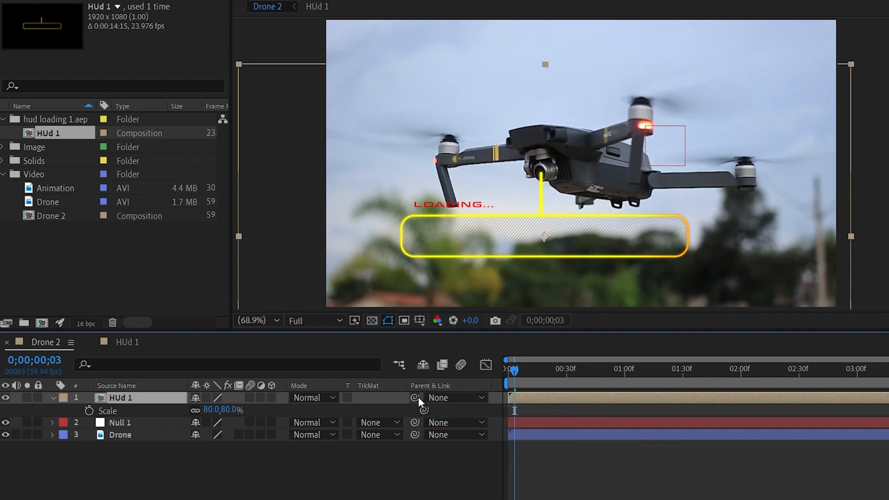
drag(335, 409, 168, 424)
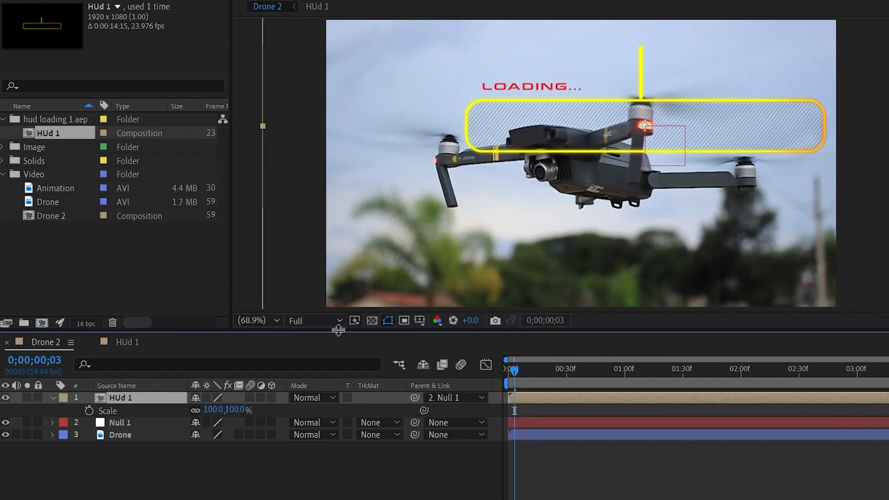
click(157, 423)
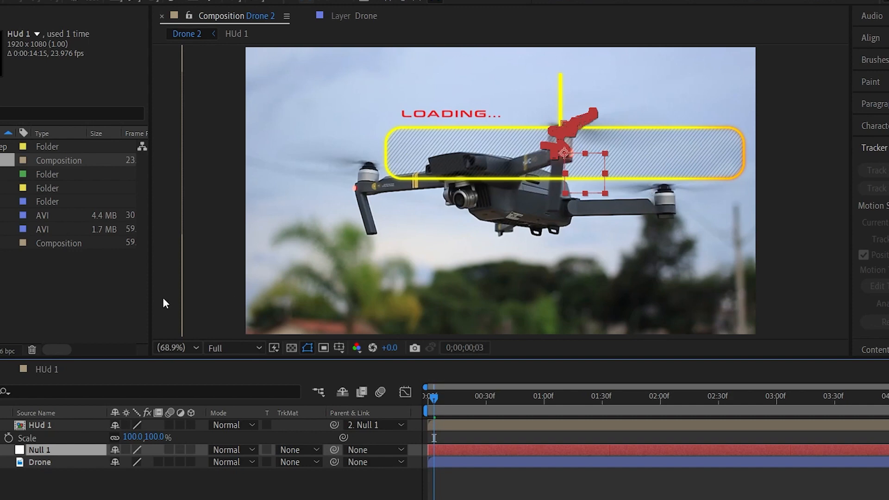
click(52, 425)
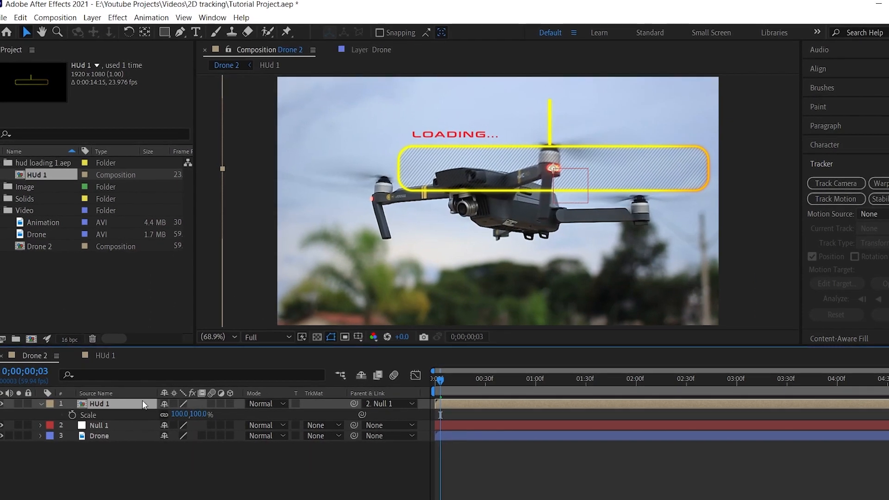
key(ctrl+z)
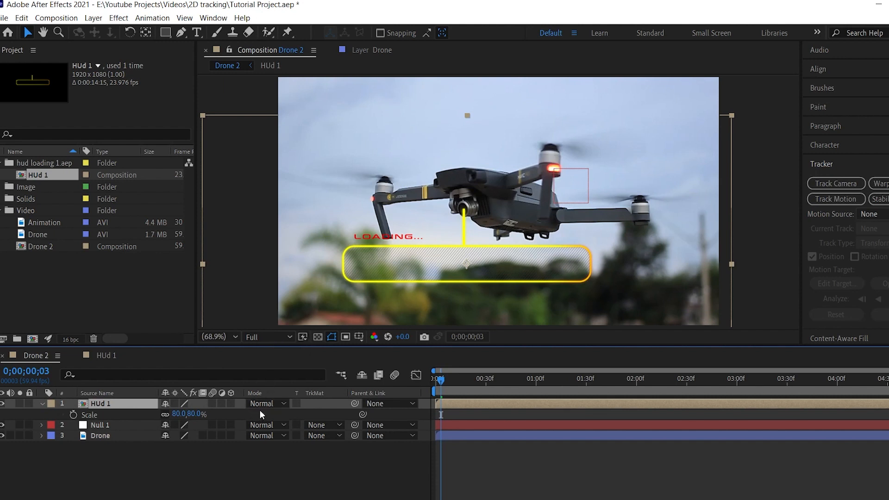
key(ctrl+z)
Preview Drone 2 up to 0;00;01;06, set the HUd 1 layer's scale to 63%, and play it again.
key(space)
key(space)
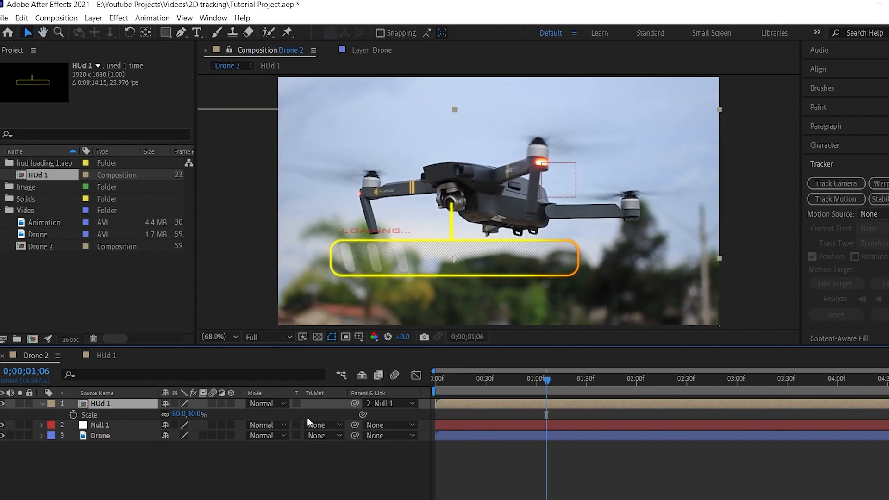
drag(184, 421, 177, 421)
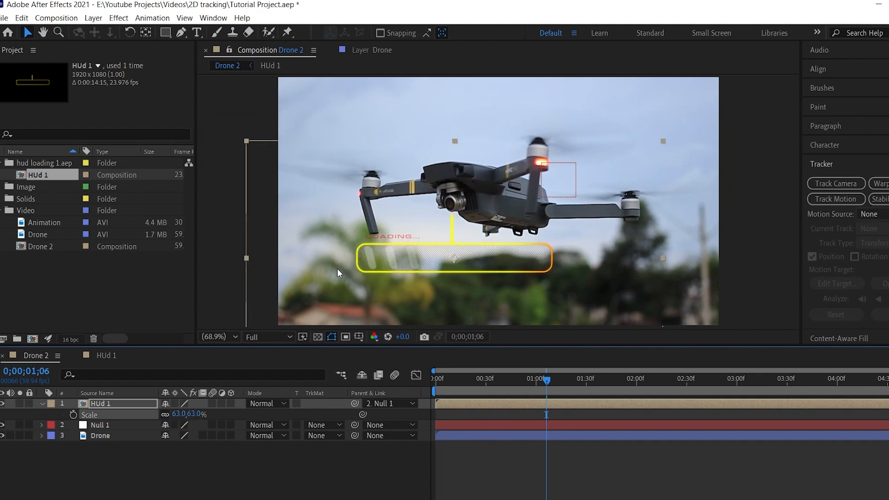
key(space)
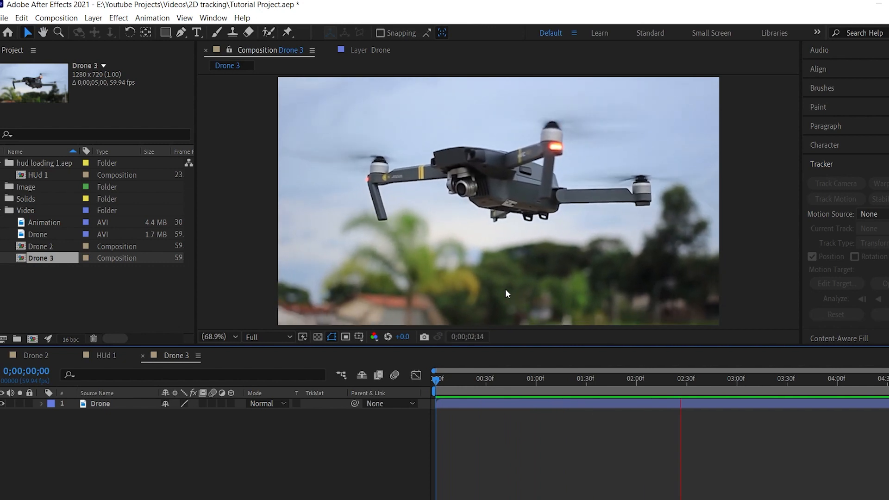
From the first frame of Drone 3, start Track Motion on the Drone layer with Position, Rotation and Scale enabled.
key(space)
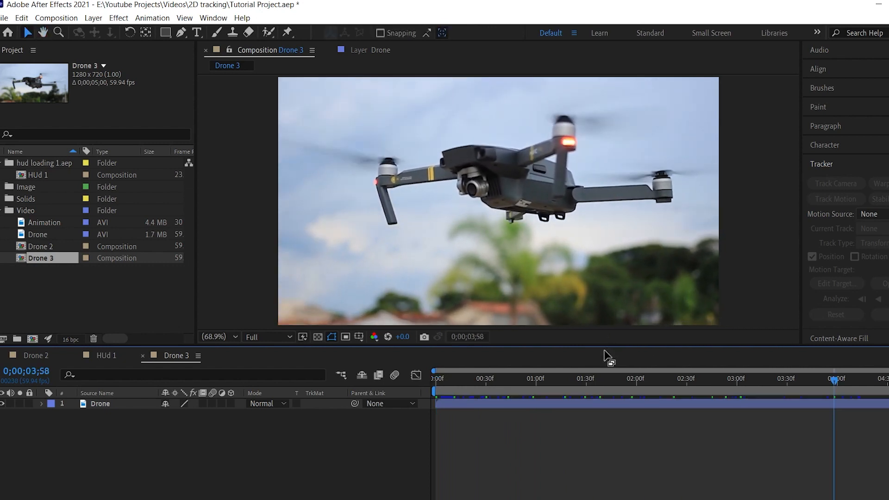
drag(849, 384, 412, 384)
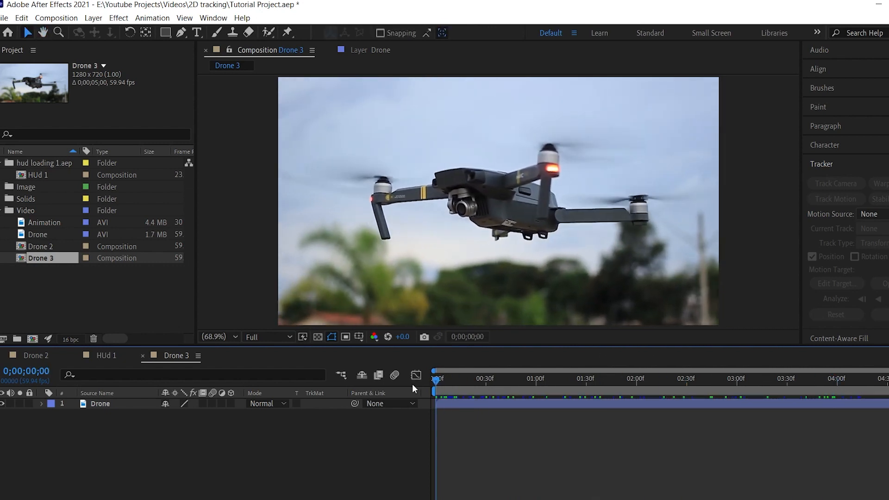
click(505, 401)
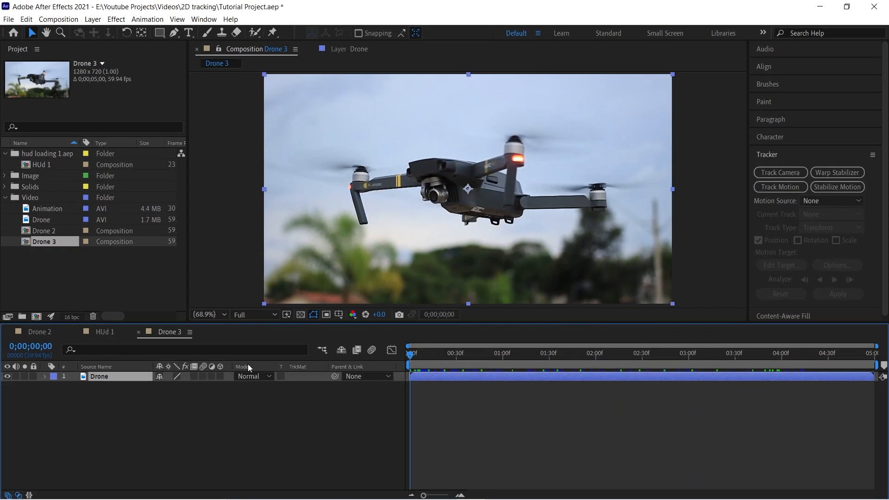
click(769, 191)
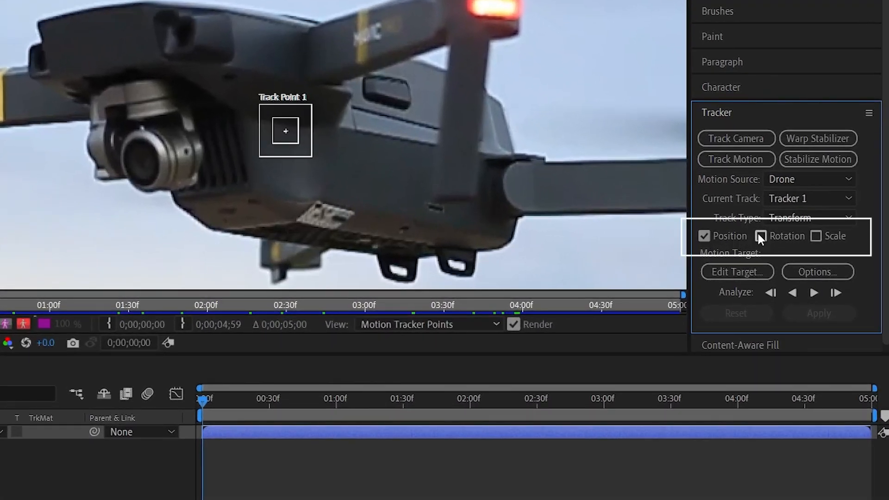
click(760, 236)
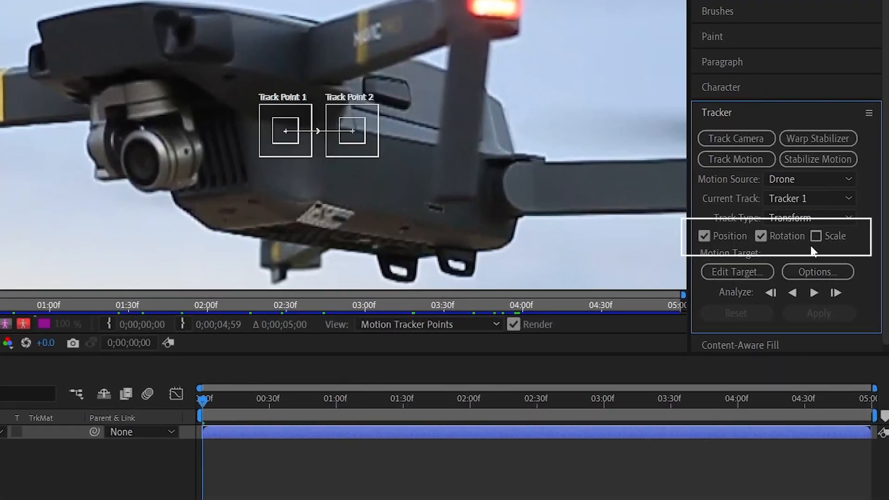
click(816, 237)
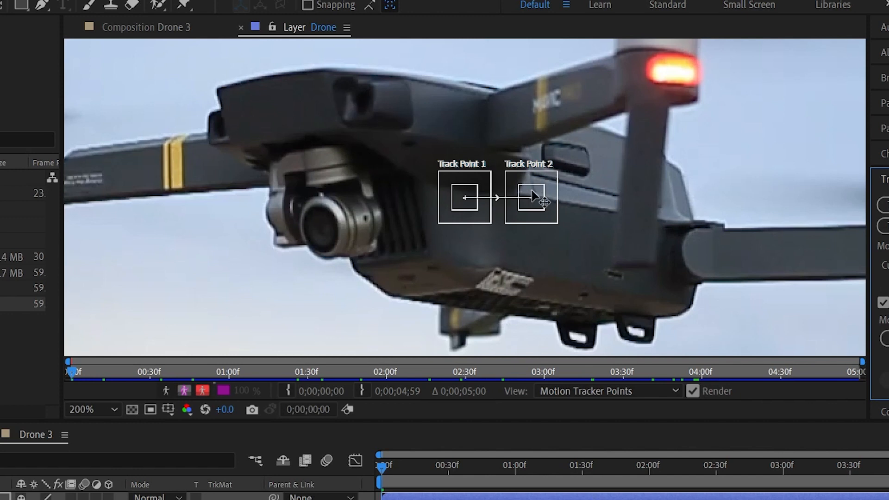
Place Track Point 2 with enlarged regions on the bright red light below the motor, and Track Point 1 on the opposite arm's red light.
drag(532, 198, 684, 79)
drag(799, 158, 756, 227)
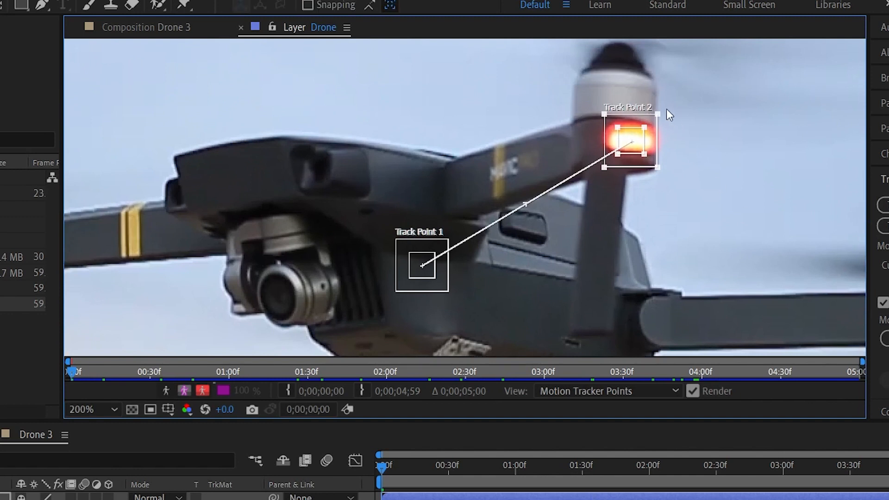
drag(657, 115, 673, 101)
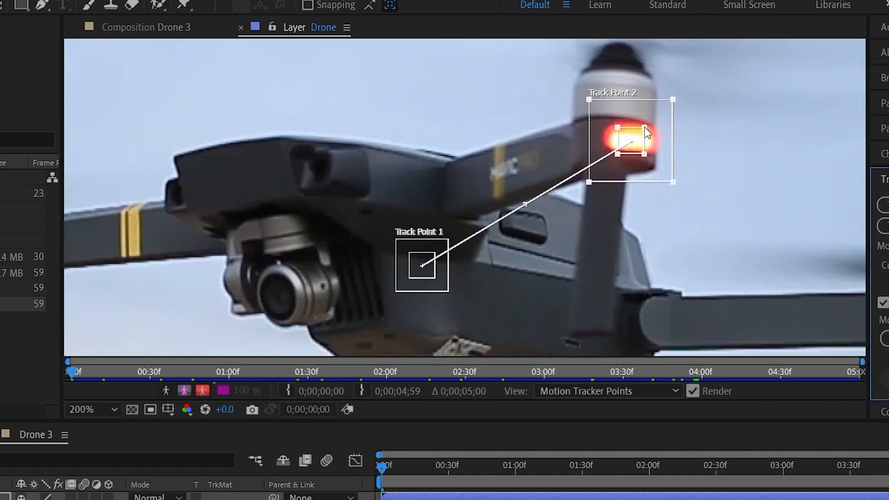
mouse_move(645, 127)
mouse_down()
mouse_move(661, 115)
mouse_move(653, 117)
mouse_up()
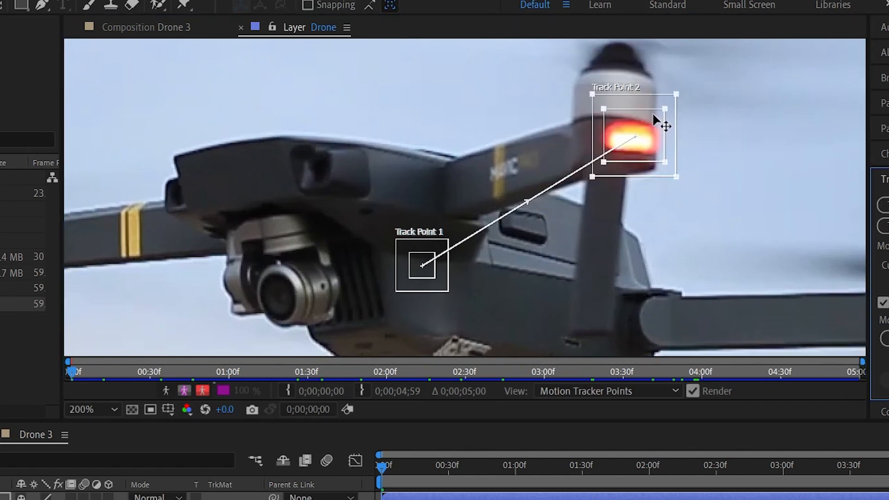
drag(460, 123, 699, 62)
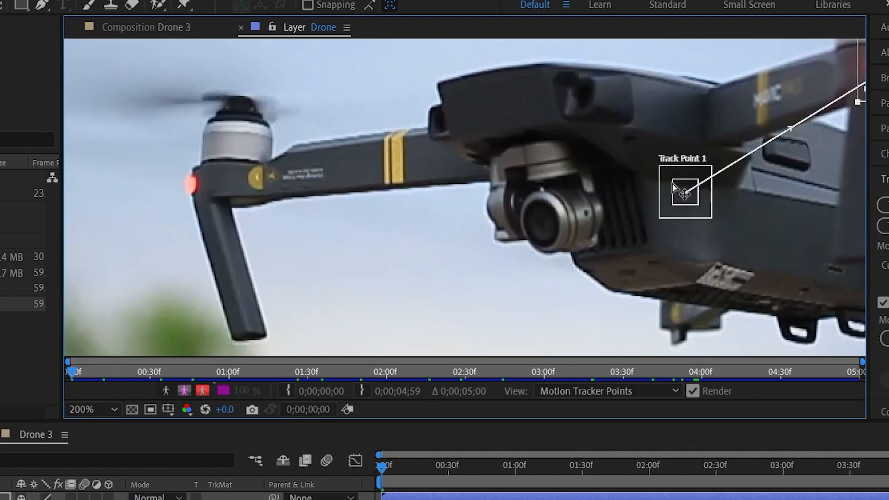
drag(676, 185, 213, 159)
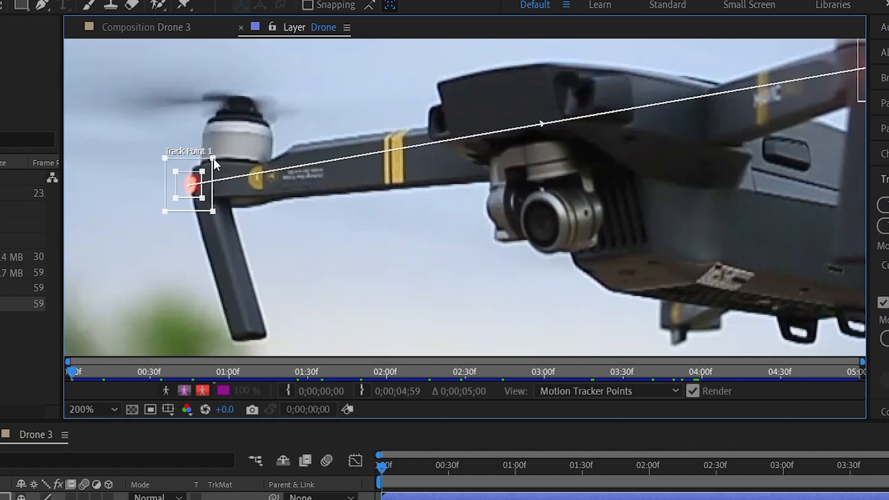
View the whole drone at 100%, analyze both track points forward to the clip's end, and check the tracker's keyframes.
click(105, 407)
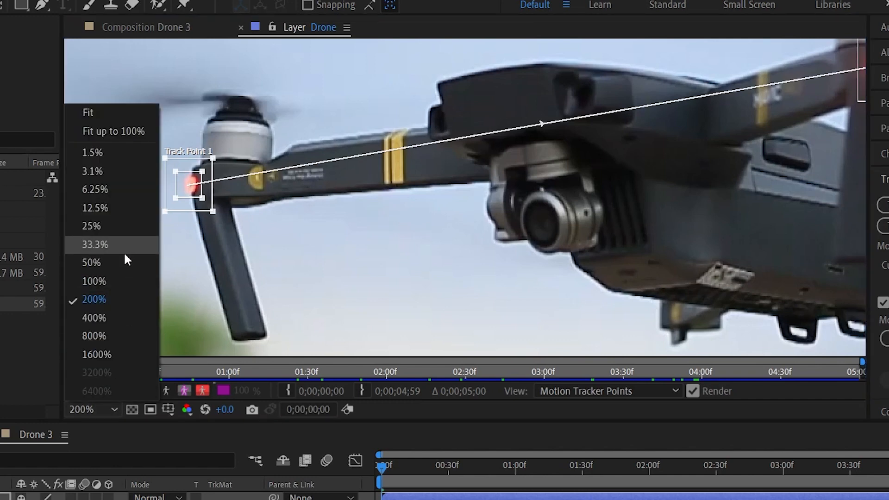
click(111, 280)
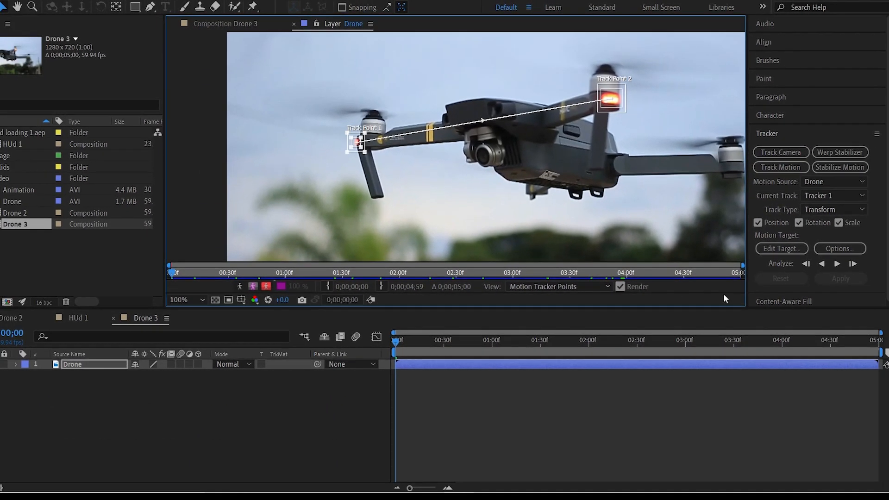
click(837, 262)
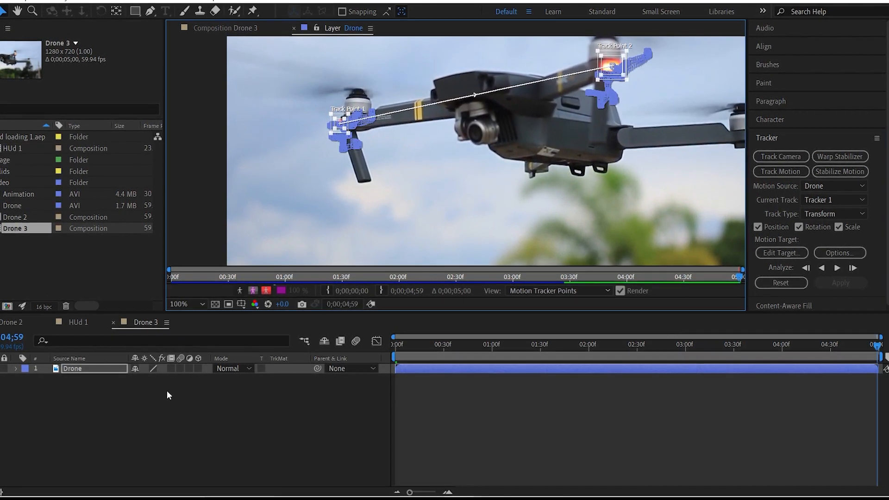
key(u)
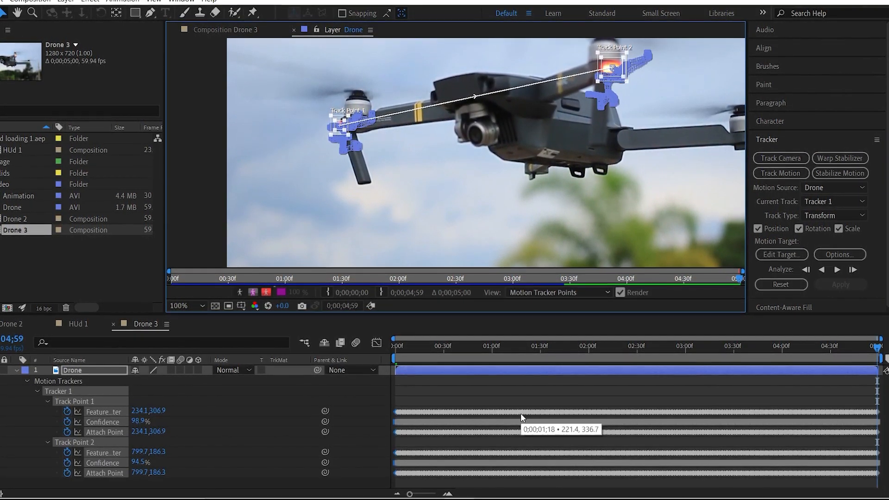
click(17, 371)
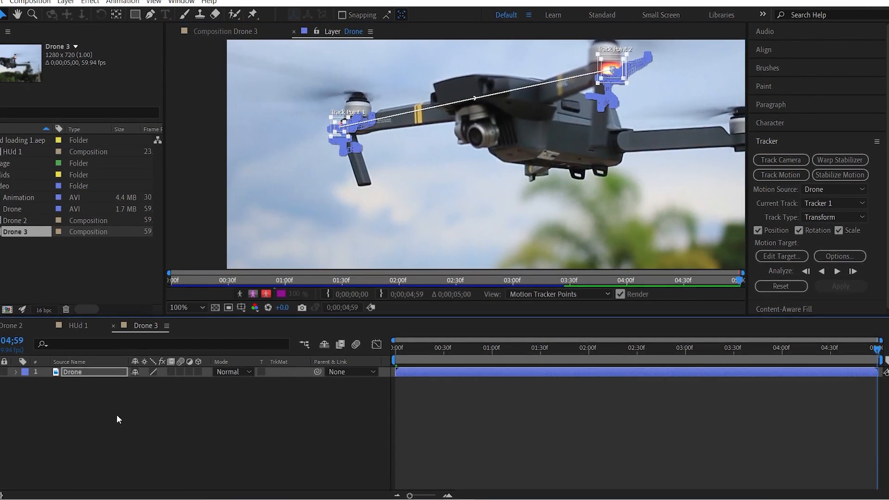
Add a null object to the Drone 3 composition.
right_click(122, 416)
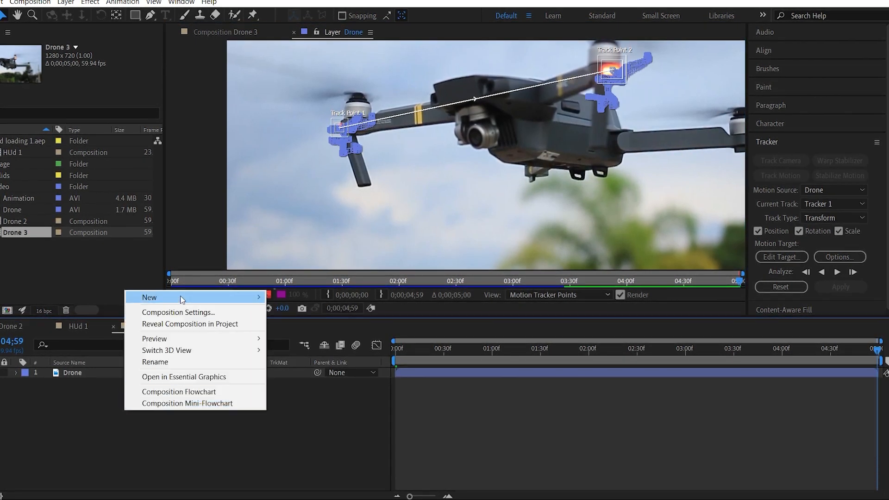
mouse_move(152, 297)
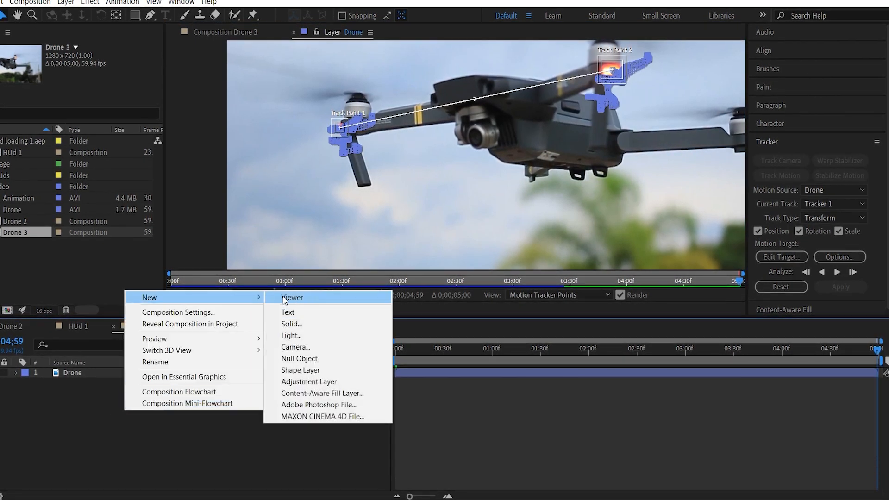
click(320, 360)
Set Null 2 as the motion target of the Drone layer's tracker and apply the tracking in X and Y.
click(100, 387)
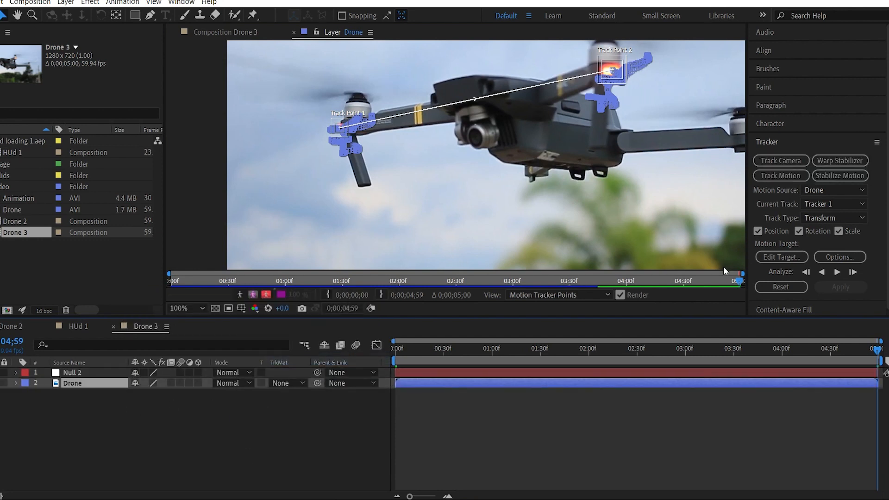
click(782, 257)
click(449, 230)
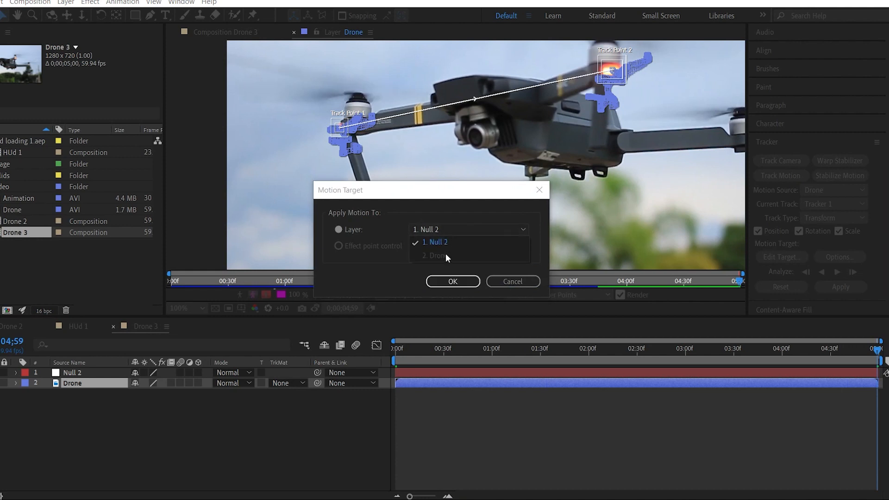
click(447, 241)
click(453, 281)
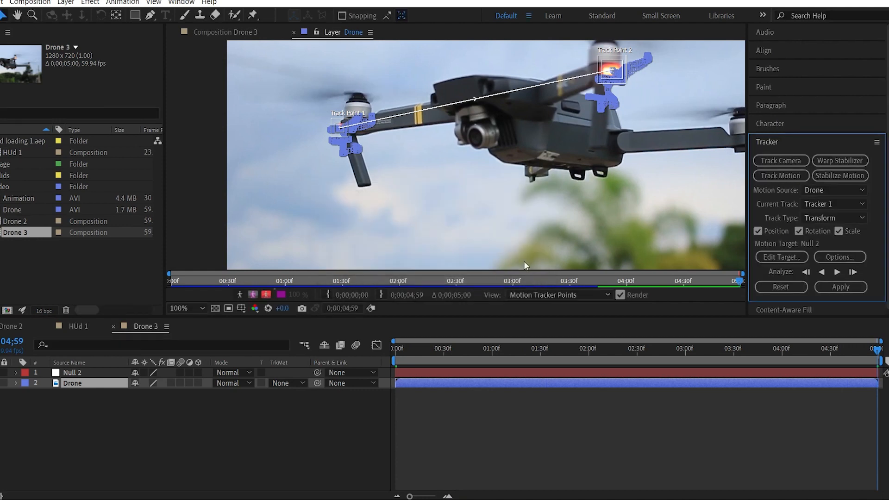
click(837, 287)
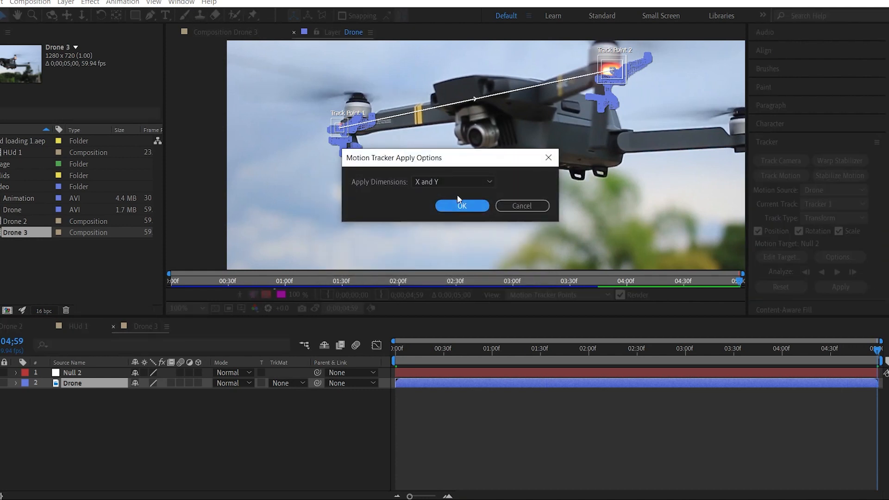
click(457, 206)
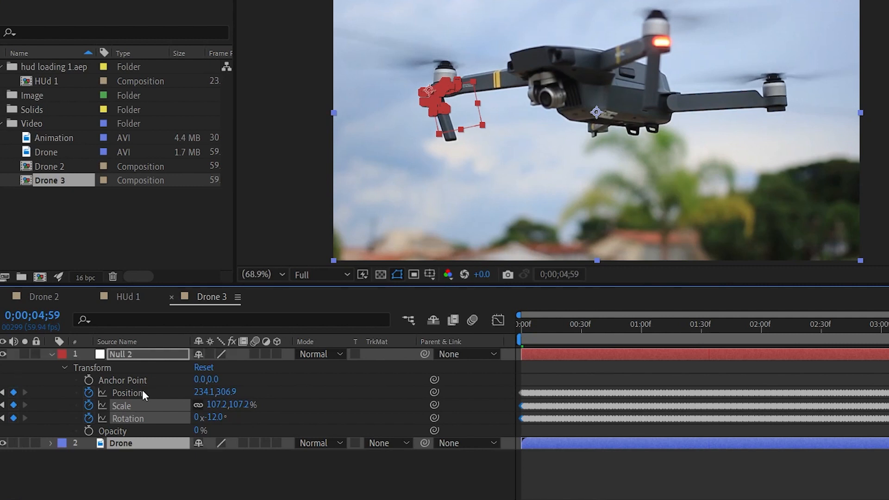
Compare the keyframed properties of Null 1 in Drone 2 with those of Null 2 in Drone 3, and collapse Null 2.
click(51, 297)
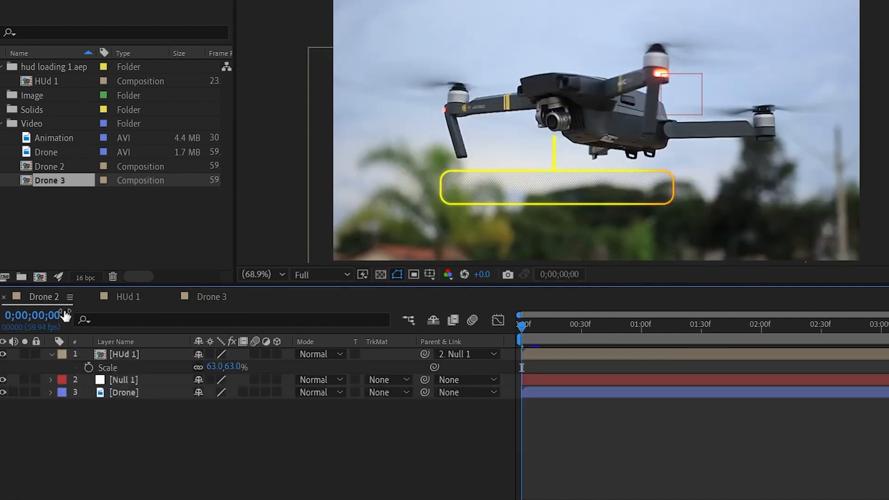
click(127, 381)
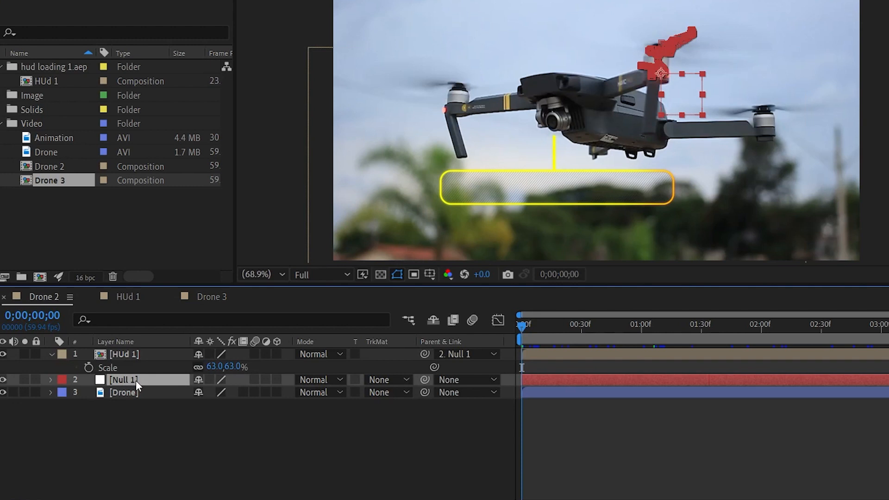
key(alt+shift+p)
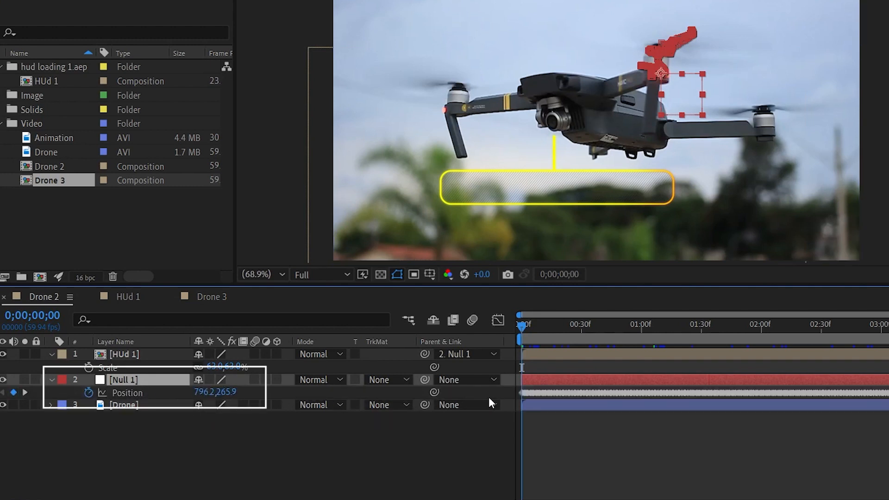
click(210, 297)
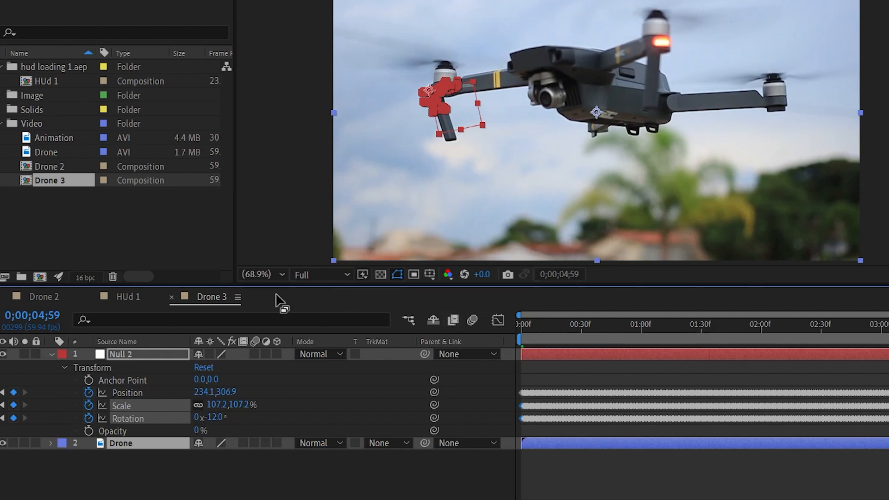
click(51, 355)
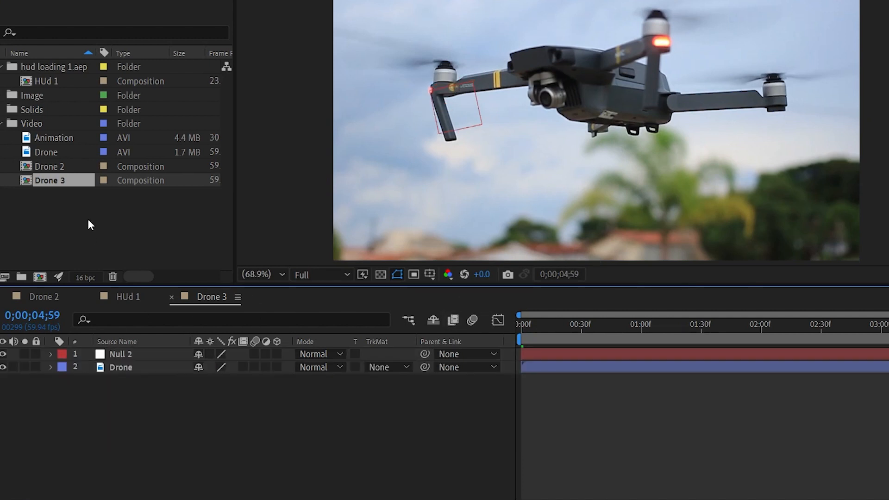
Add the HUd 1 composition as the first layer of Drone 3, scale it to 59%, and place it just below the drone's camera.
click(40, 82)
drag(52, 80, 144, 350)
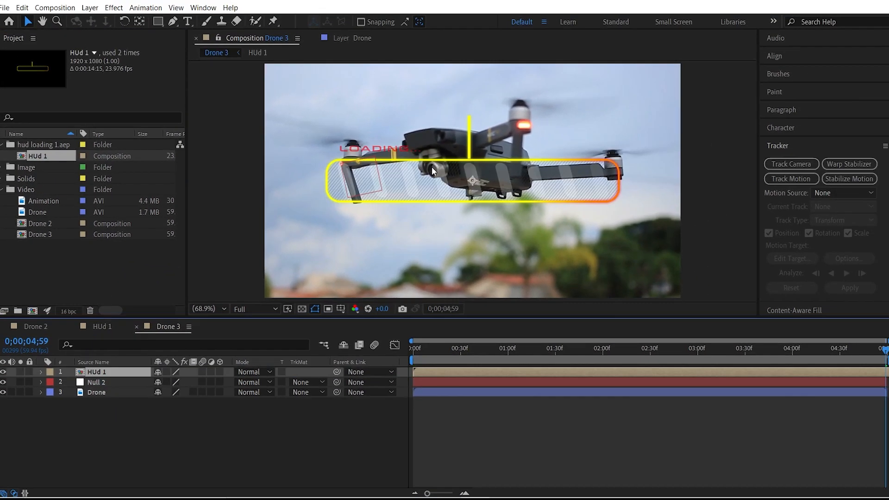
key(s)
drag(193, 382, 175, 382)
drag(495, 179, 469, 212)
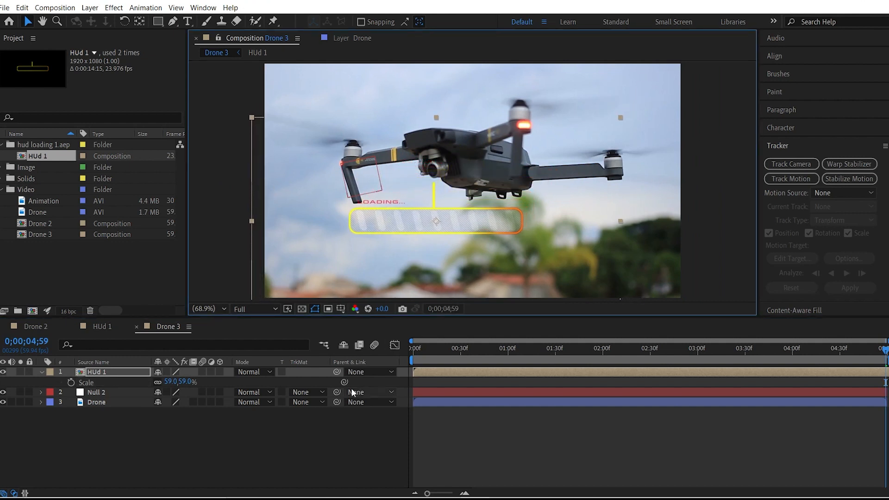
Parent the HUd 1 layer to Null 2, preview the result up to 0;00;01;48, and collapse the layer's properties.
drag(337, 372, 161, 396)
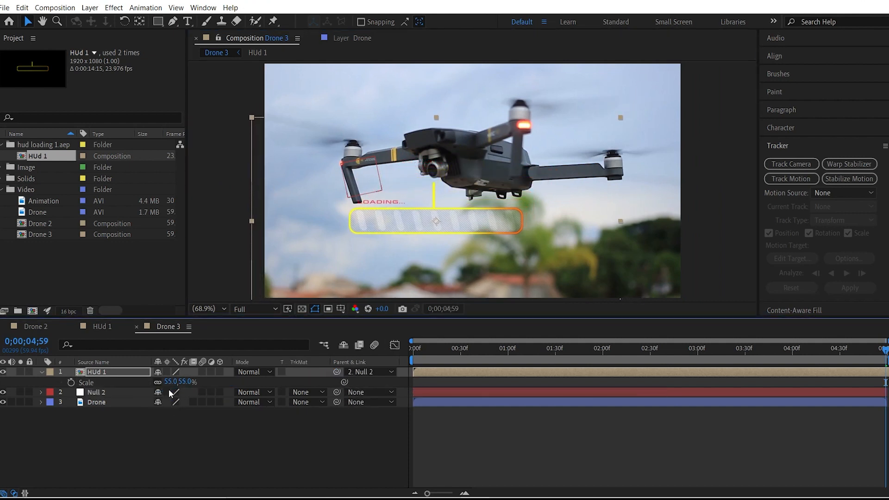
key(space)
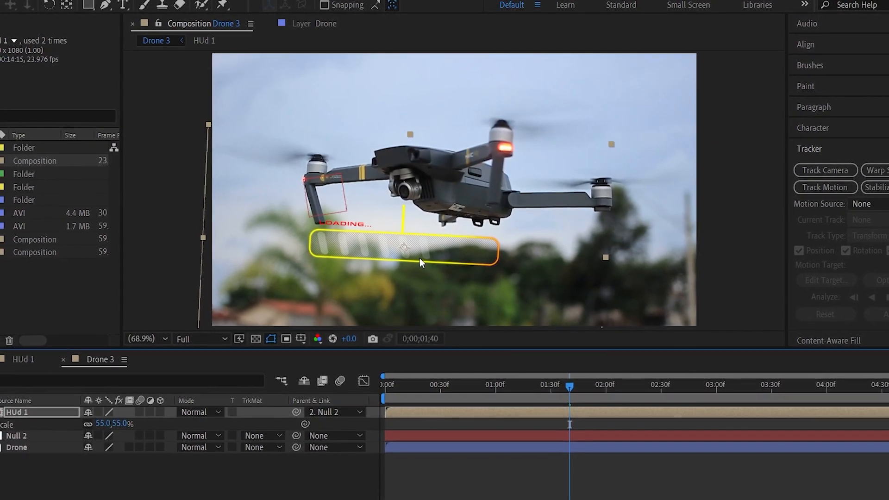
key(space)
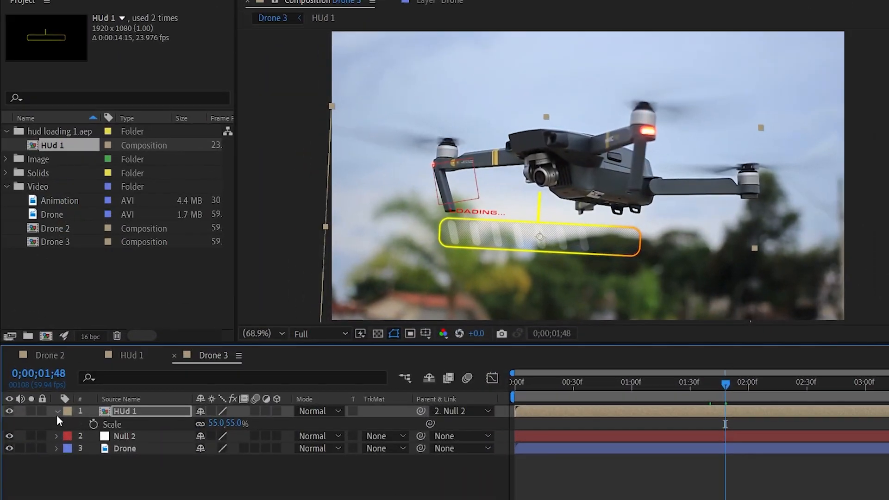
click(49, 380)
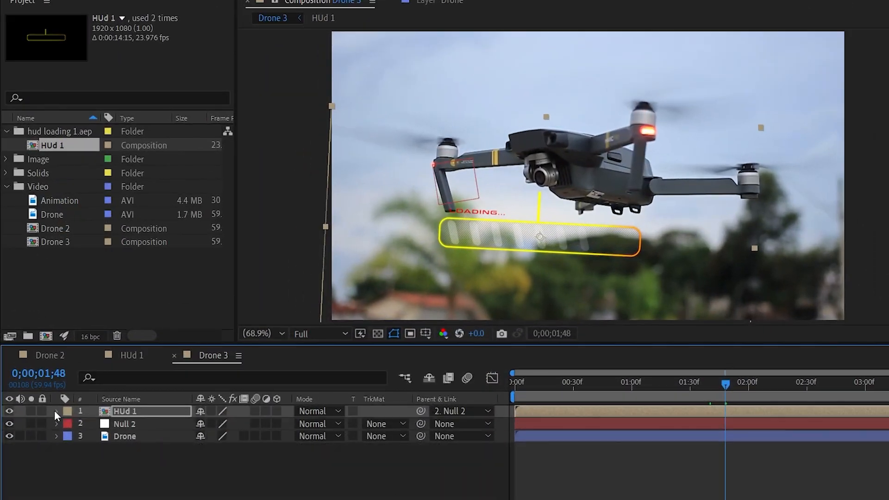
Add the Canada image from the Image folder as the first layer, scale it to 6%, and place it just above the drone's body.
click(4, 162)
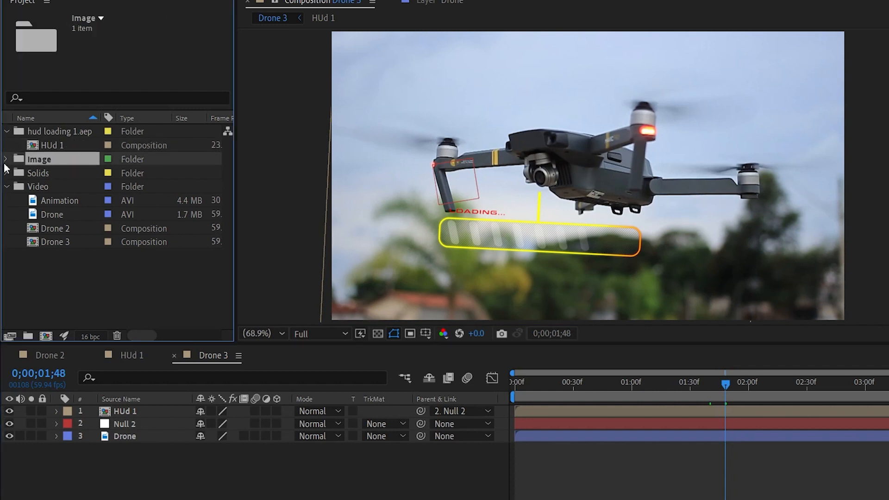
click(6, 159)
drag(51, 172, 141, 404)
key(s)
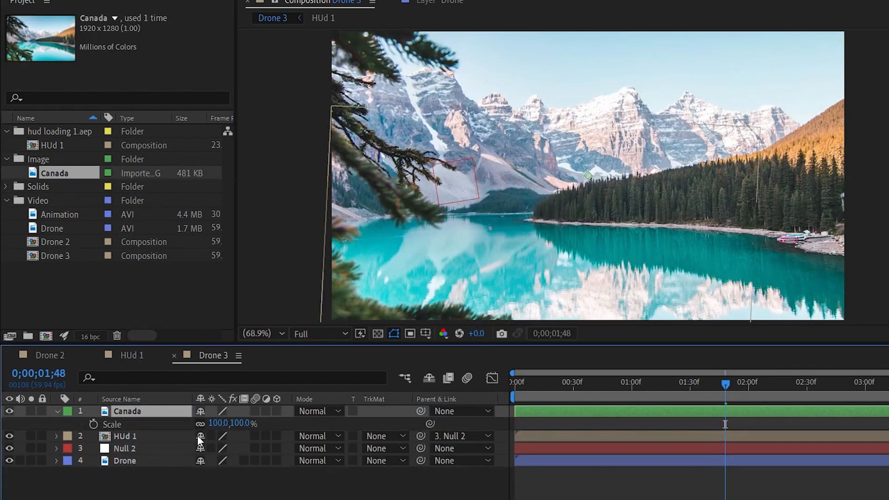
drag(234, 420, 190, 422)
drag(577, 190, 548, 108)
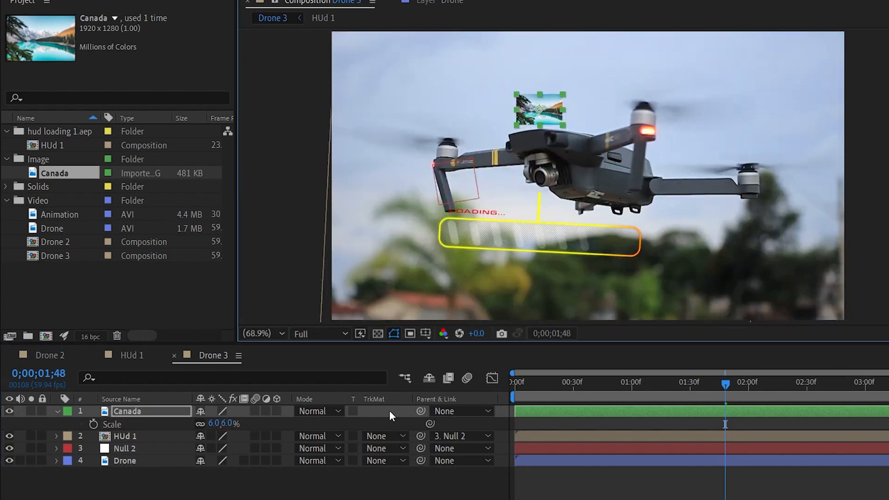
Parent the Canada layer to Null 2 and preview Drone 3 up to 0;00;04;24.
drag(420, 410, 168, 449)
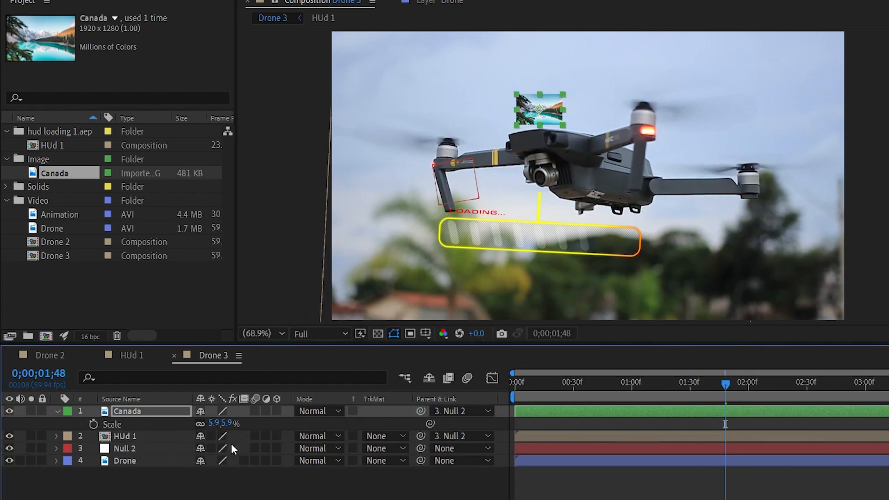
key(space)
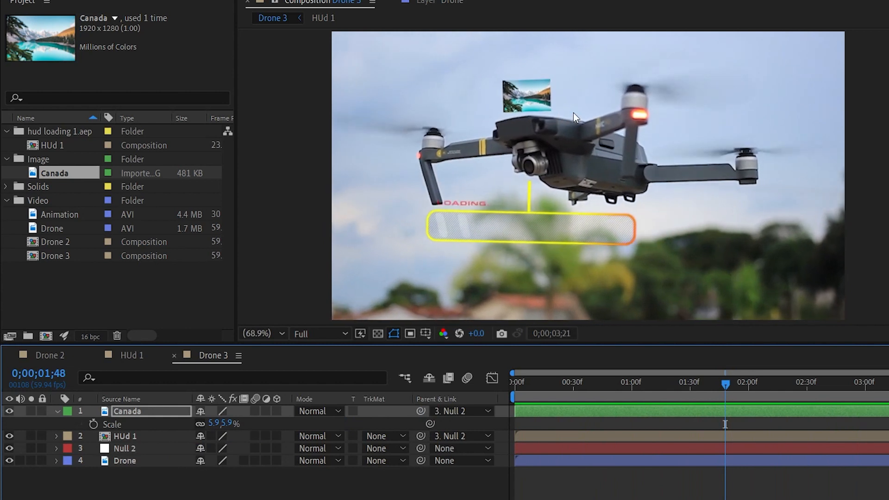
key(space)
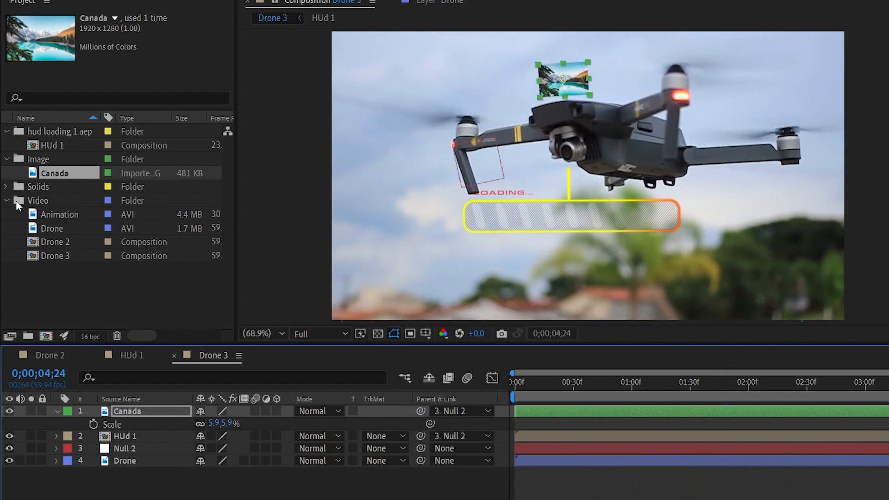
Add the Animation video above the Canada layer, scale it to 9%, and place it below the rear arm's outer motor.
click(73, 219)
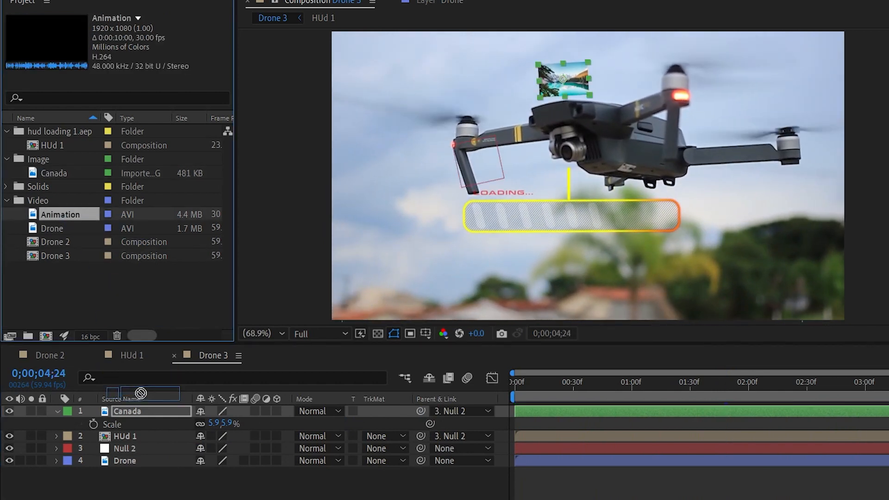
drag(141, 393, 147, 408)
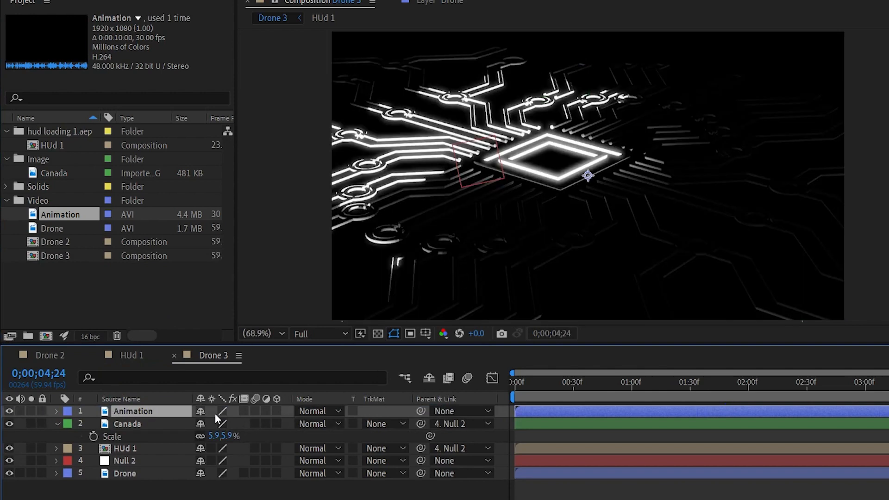
key(s)
drag(242, 421, 155, 399)
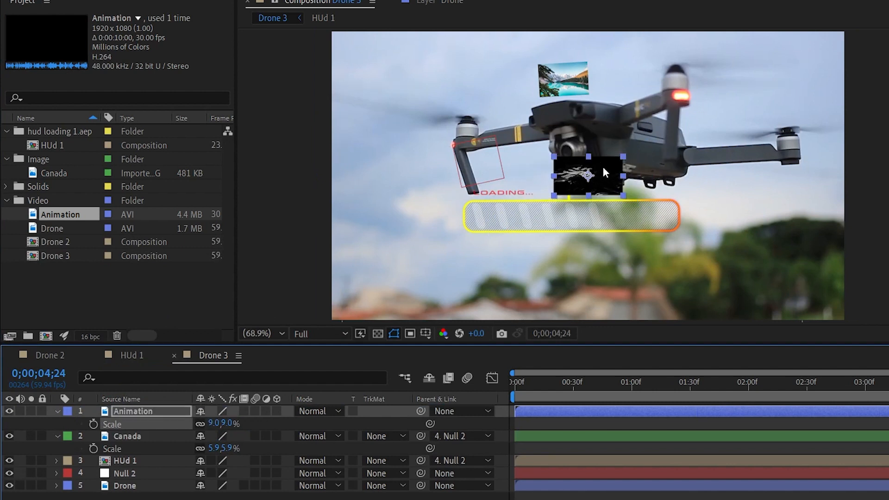
drag(604, 173, 753, 184)
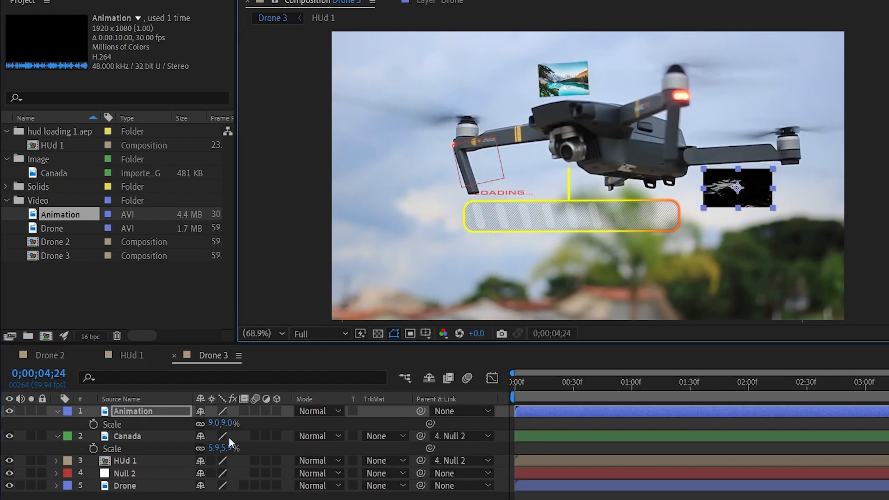
Rotate the Animation layer to -2°, adjust its placement under the arm, and set its blending mode to Screen.
drag(218, 423, 216, 423)
drag(763, 194, 761, 193)
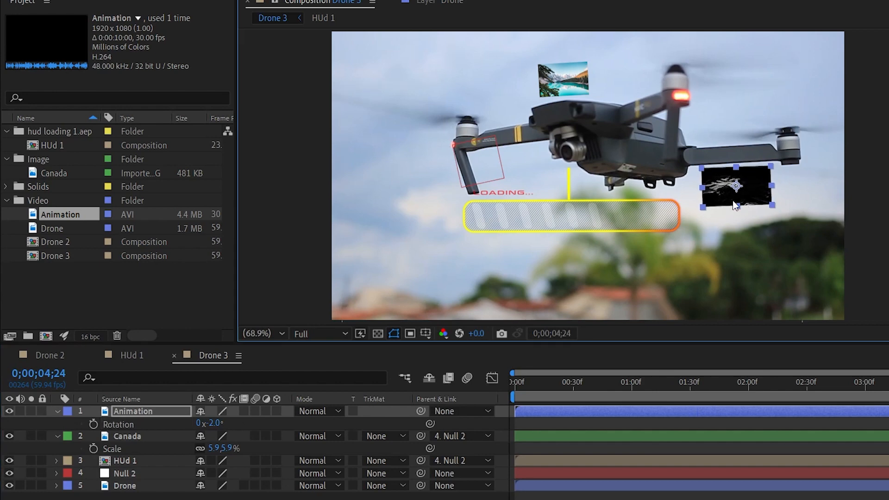
click(334, 416)
click(366, 209)
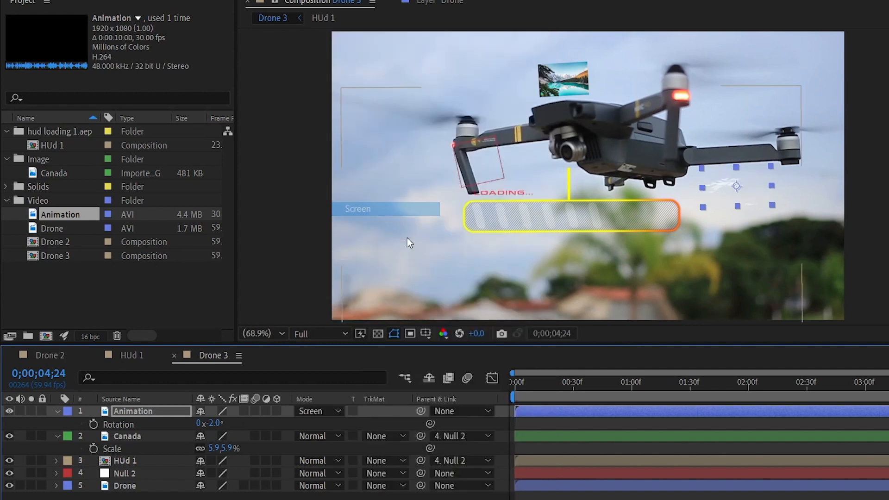
Preview the unparented Animation layer up to 0;00;01;36, parent it to Null 2, and play the composition again.
key(space)
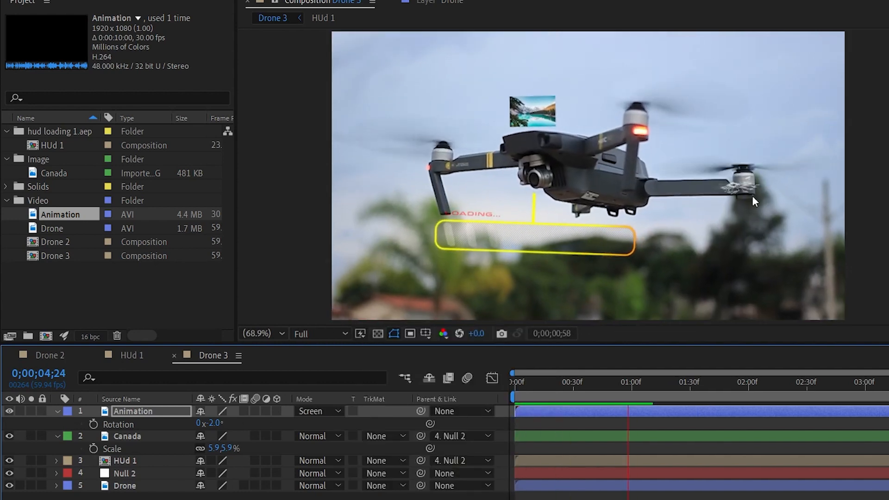
key(space)
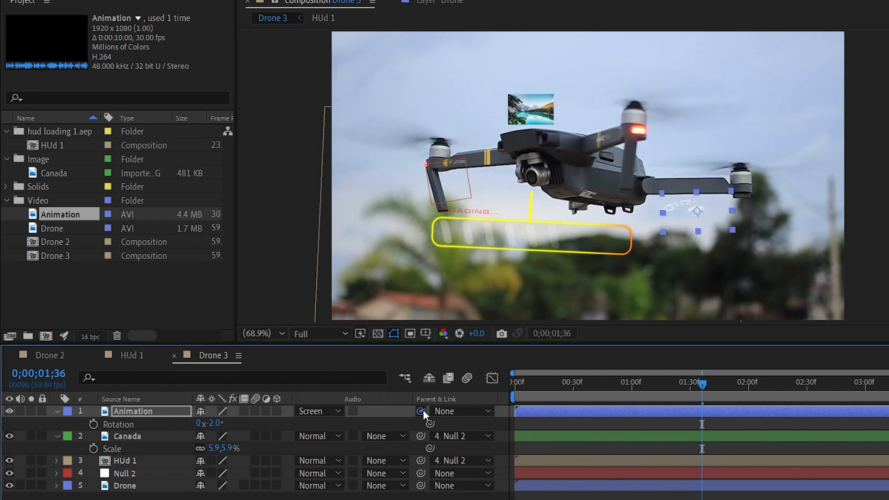
drag(420, 411, 129, 472)
key(space)
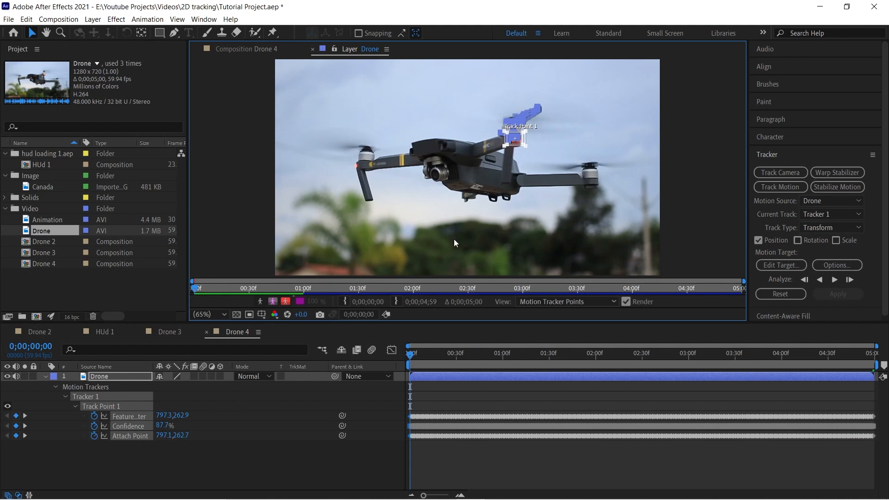
Add the Canada image above the Drone layer in Drone 4 and scale it to 12%.
click(43, 186)
drag(49, 185, 143, 373)
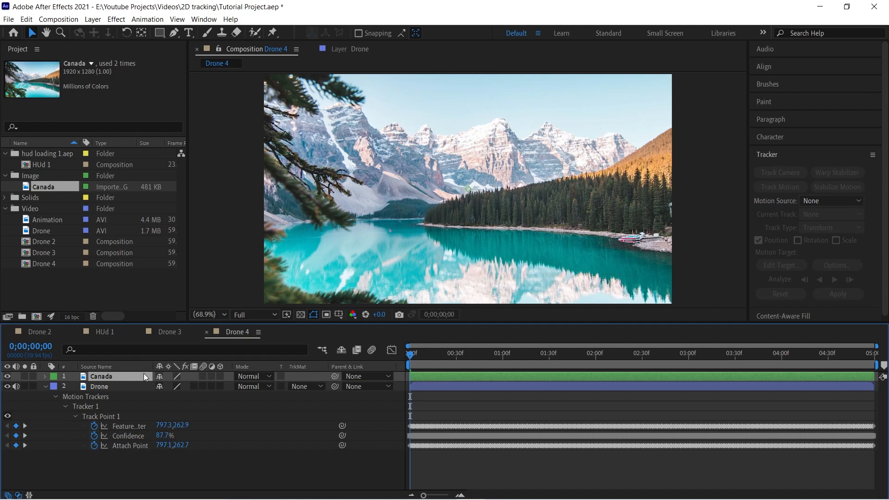
key(s)
drag(196, 386, 145, 380)
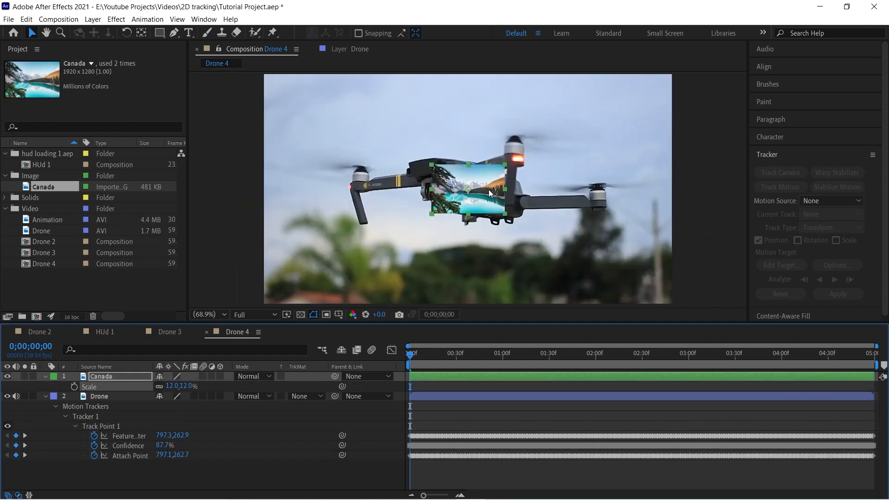
Move the Canada image above the drone's body and set the Canada layer as the motion target of Tracker 1.
drag(489, 193, 452, 134)
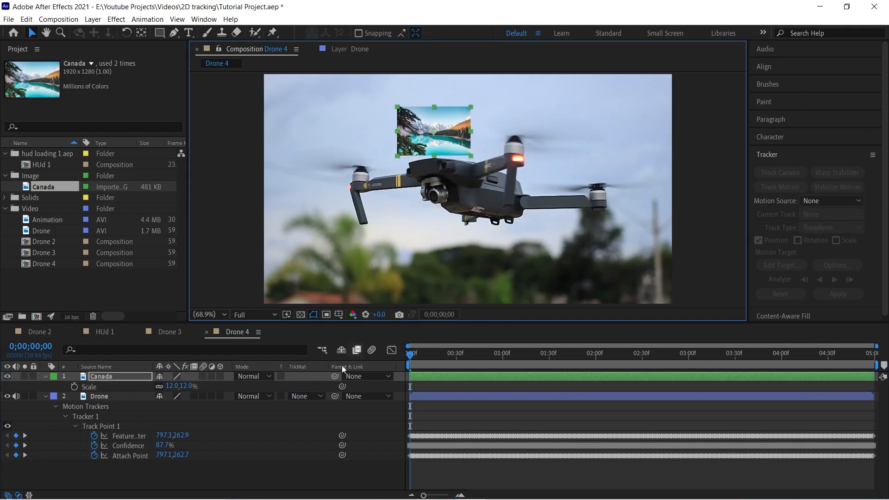
click(126, 396)
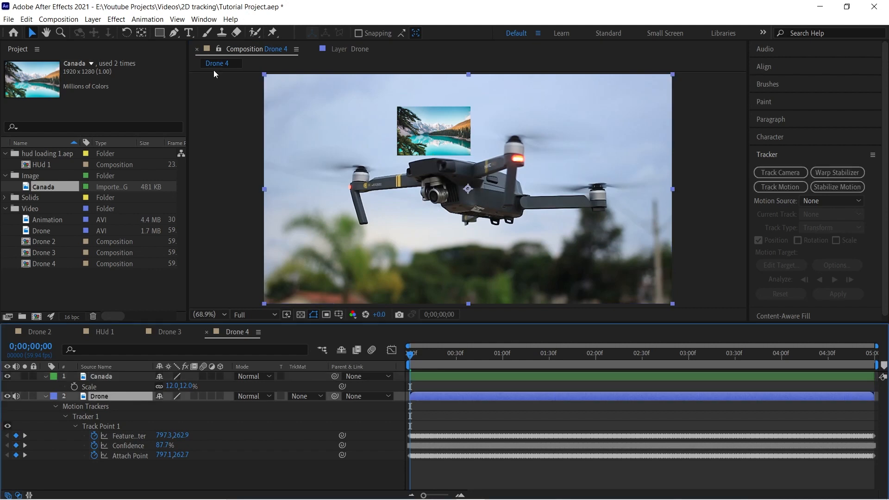
click(360, 49)
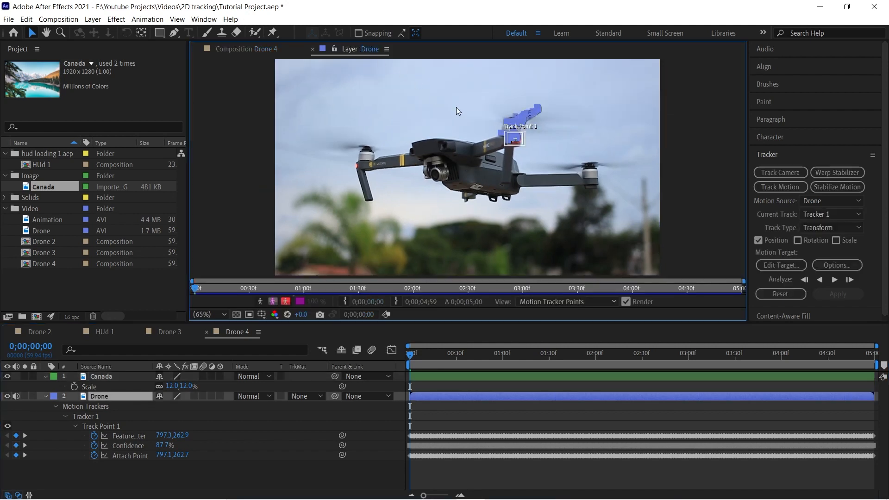
click(792, 264)
click(466, 239)
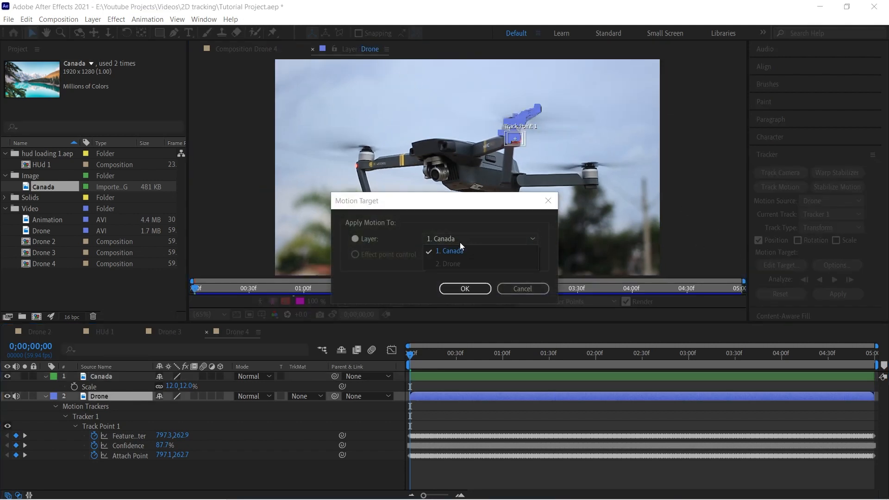
click(471, 251)
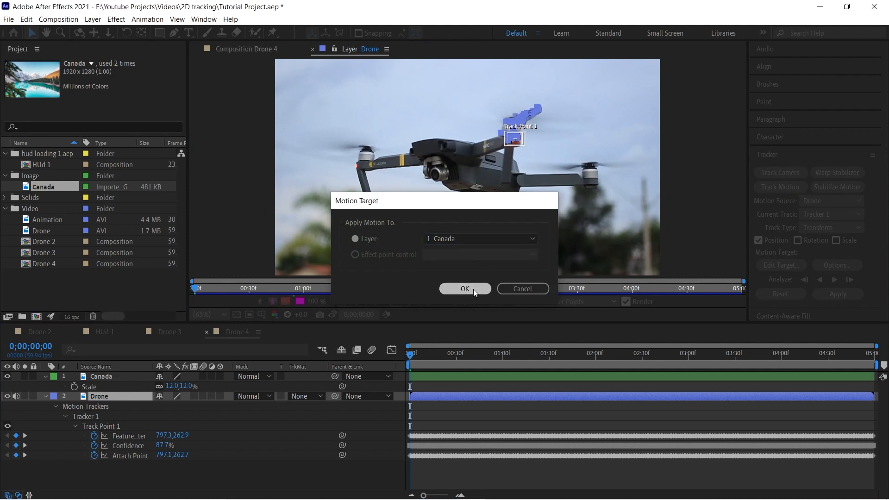
click(473, 289)
Apply the tracking data to the Canada layer in the X and Y dimensions and preview Drone 4.
click(828, 294)
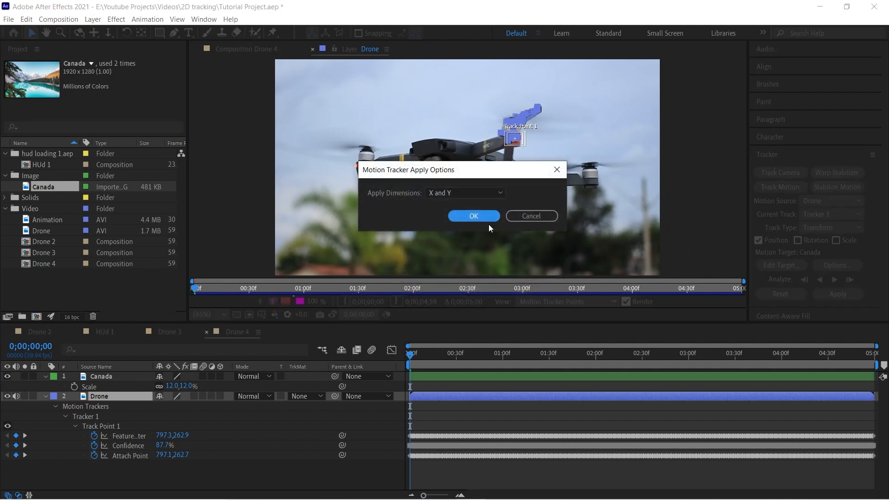
click(466, 214)
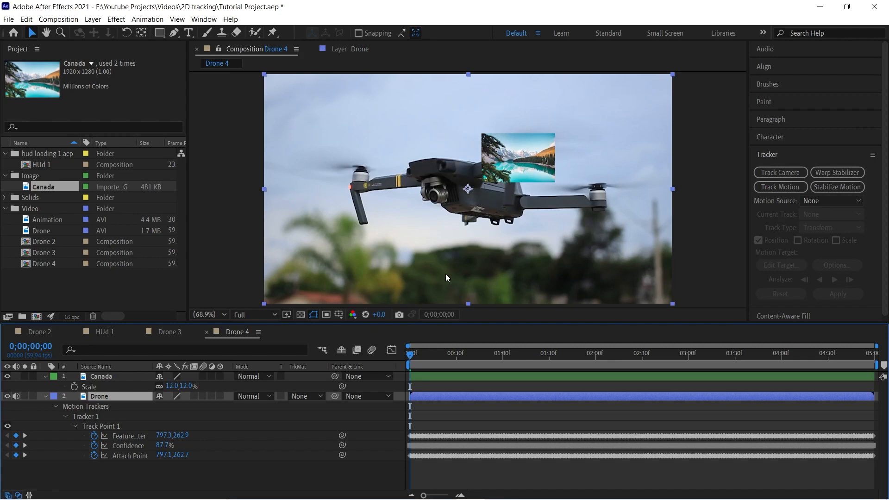
key(space)
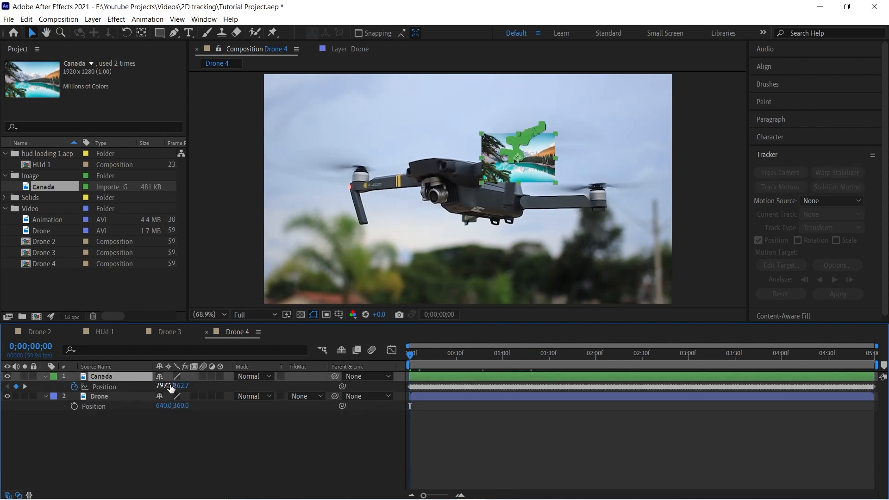
Try offsetting the Canada layer to Position 560.1, 175.7 at the first frame, preview the motion, and undo both position changes.
drag(170, 388, 141, 386)
key(space)
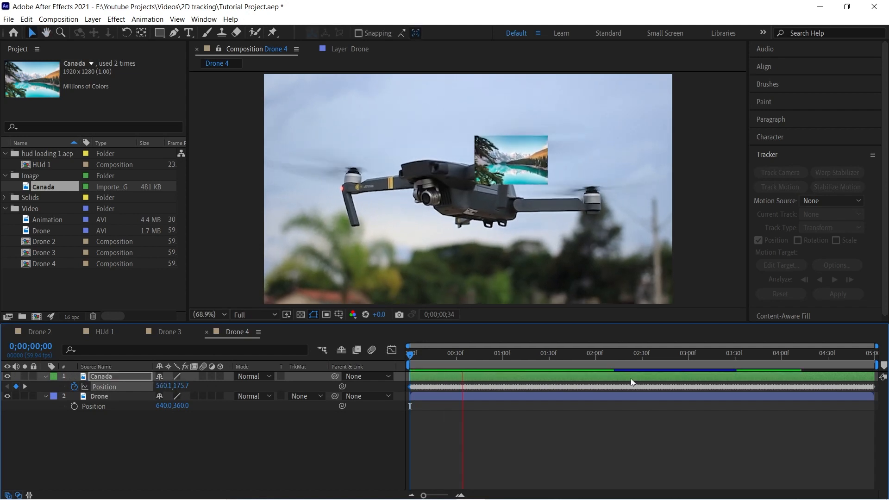
click(500, 354)
drag(499, 355, 383, 348)
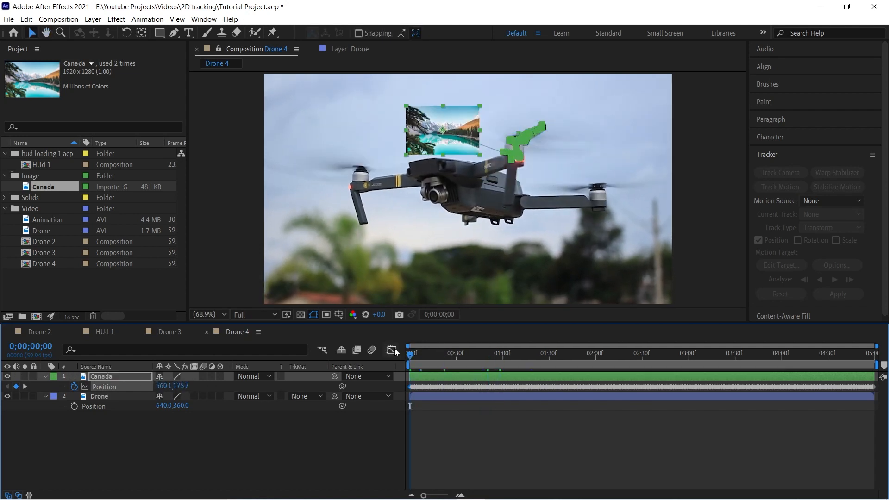
key(space)
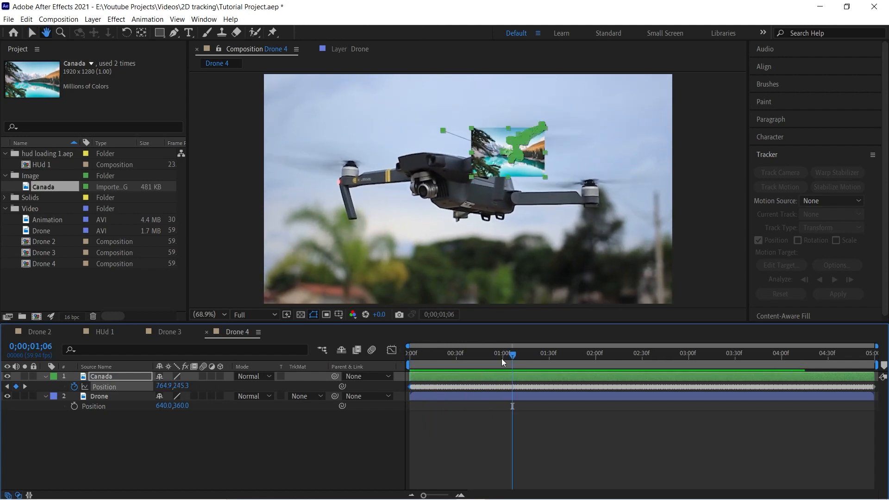
drag(502, 360, 380, 353)
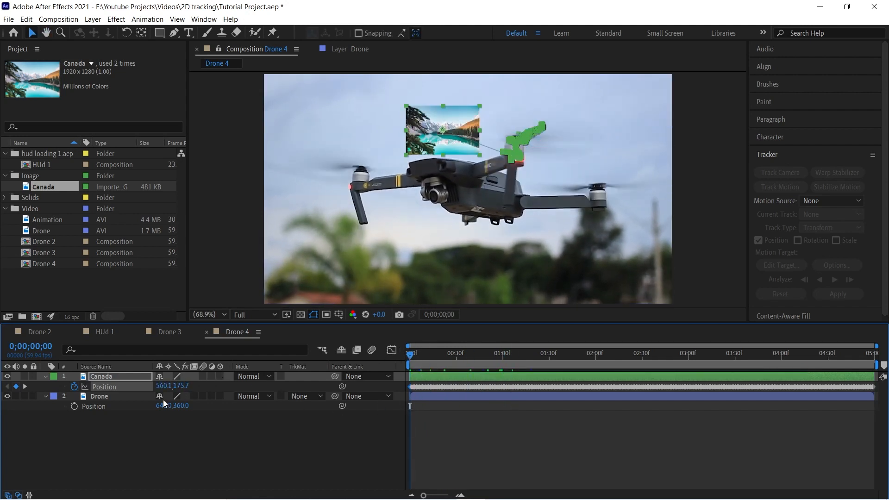
key(ctrl+z)
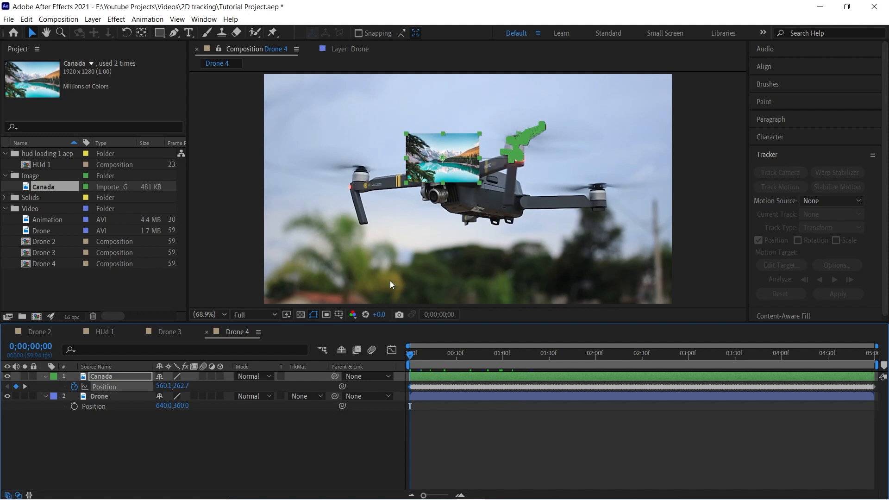
key(ctrl+z)
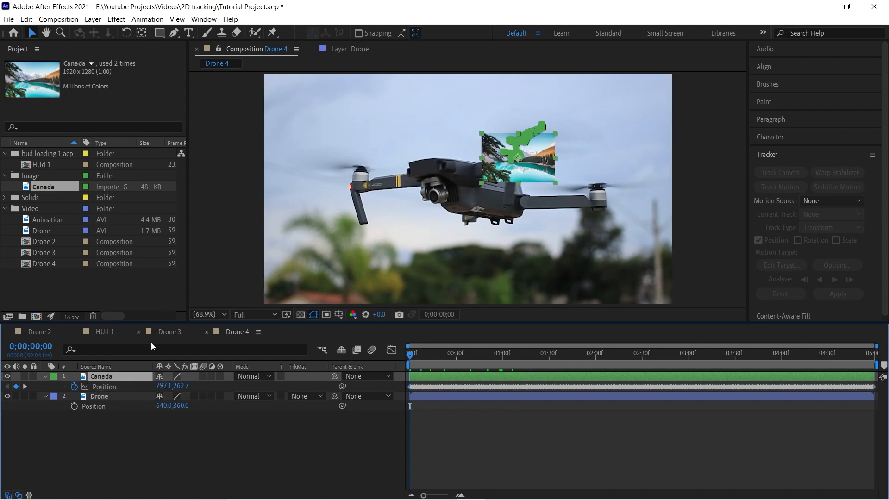
Pre-compose the Canada layer as Canada Comp 1, moving all attributes into the new composition.
right_click(125, 378)
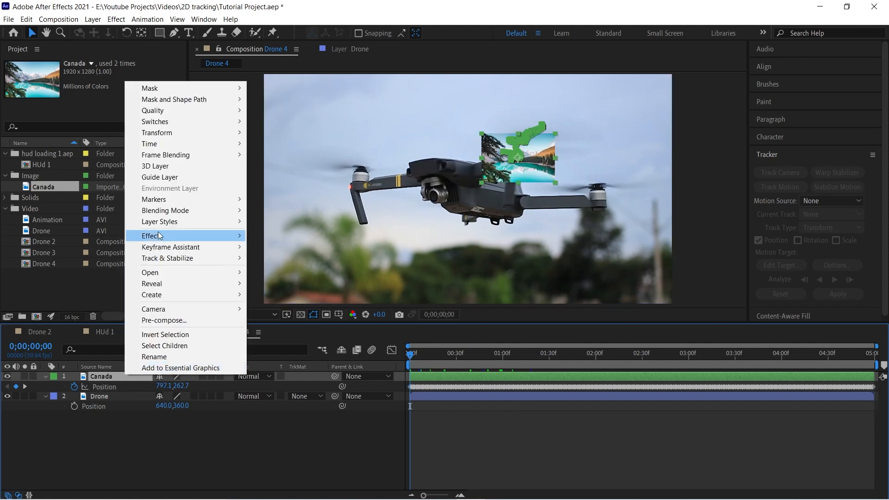
click(170, 319)
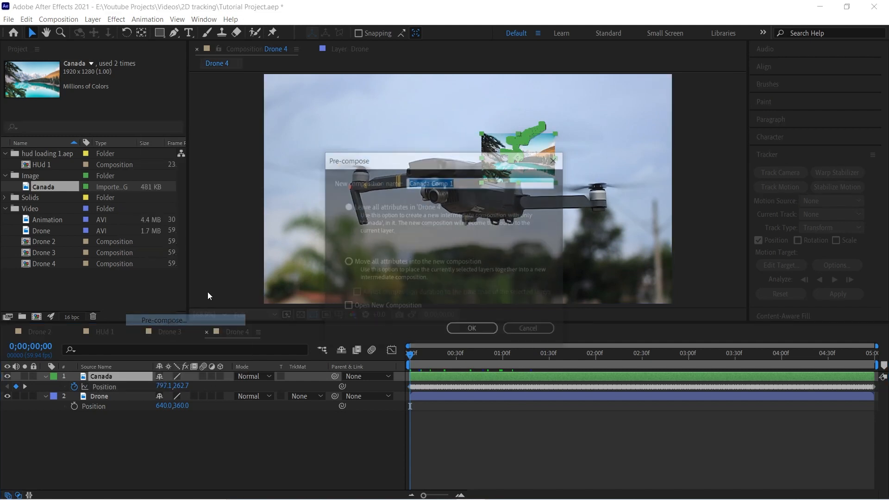
click(351, 262)
click(470, 329)
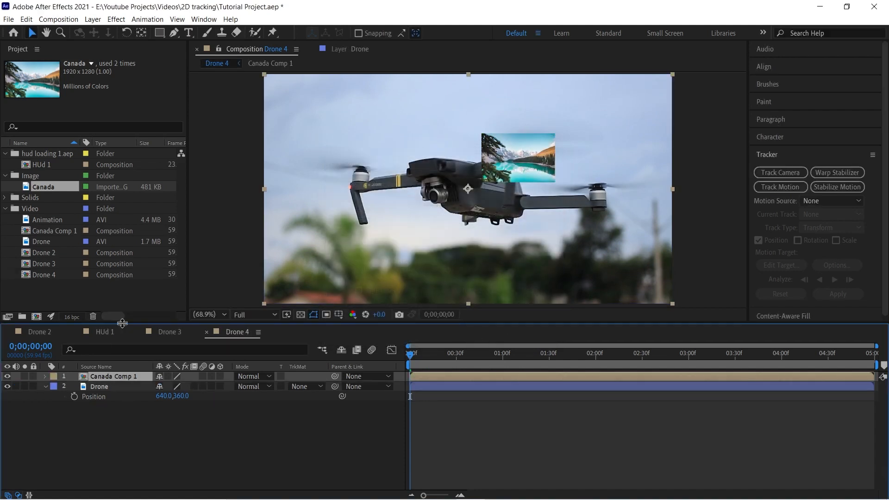
Move Canada Comp 1 so the image sits above the drone's body, and preview Drone 4 up to 0;00;03;42.
drag(526, 152, 448, 125)
key(space)
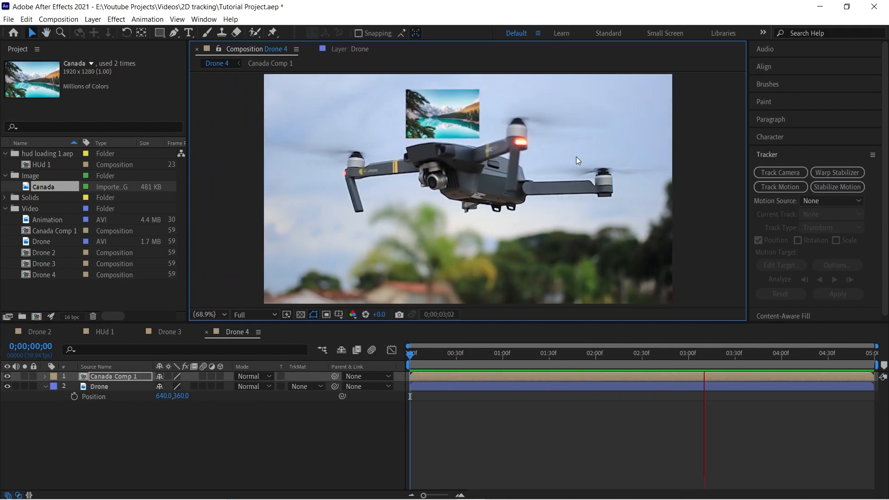
key(space)
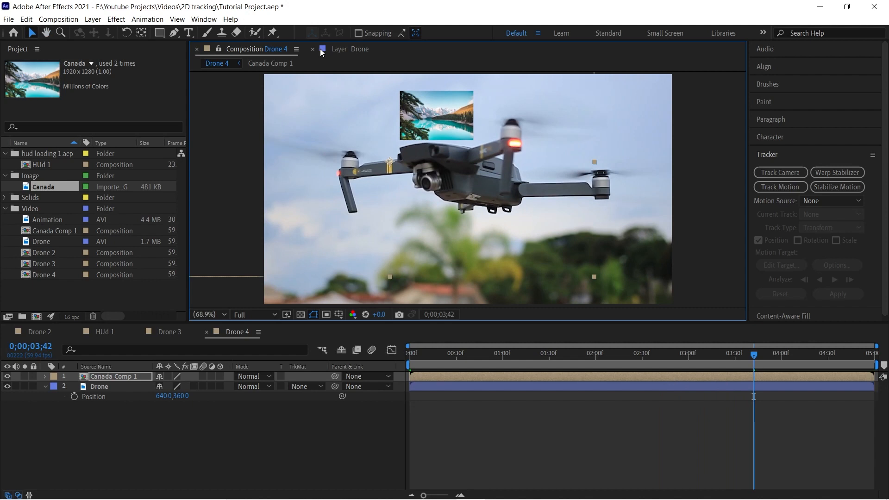